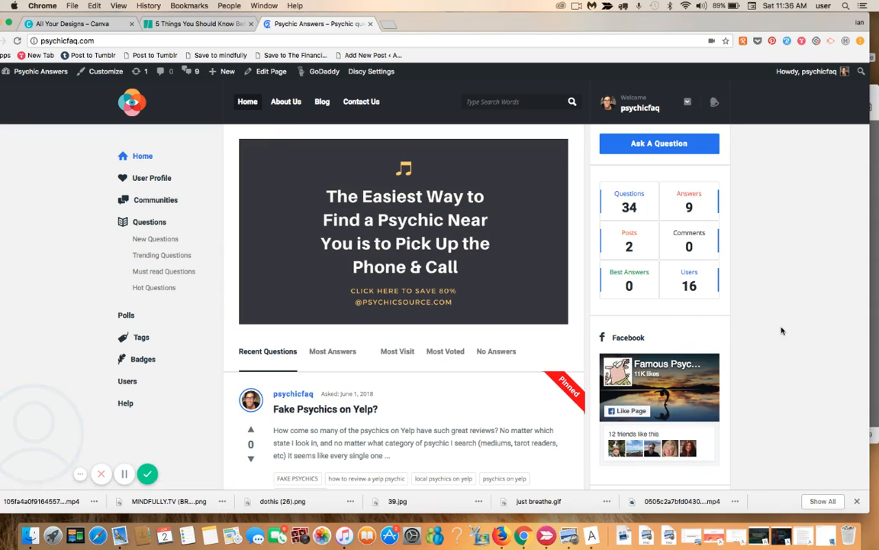
- Look through the recent questions on the psychicfaq.com home page and open the "PSYCHICS near me" advertisement below them
{"action": "scroll", "coordinate": [782, 331], "scroll_direction": "down", "scroll_amount": 1}
{"action": "scroll", "coordinate": [781, 331], "scroll_direction": "down", "scroll_amount": 5}
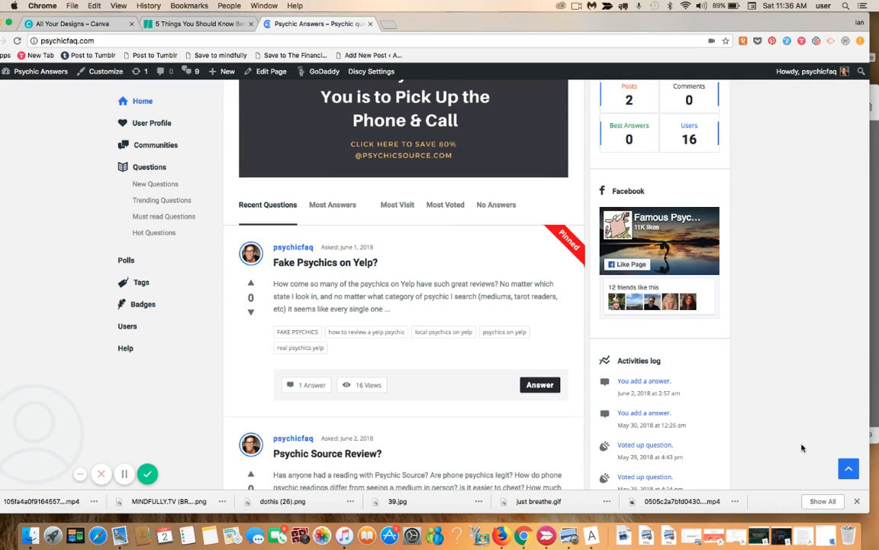
{"action": "scroll", "coordinate": [801, 448], "scroll_direction": "down", "scroll_amount": 10}
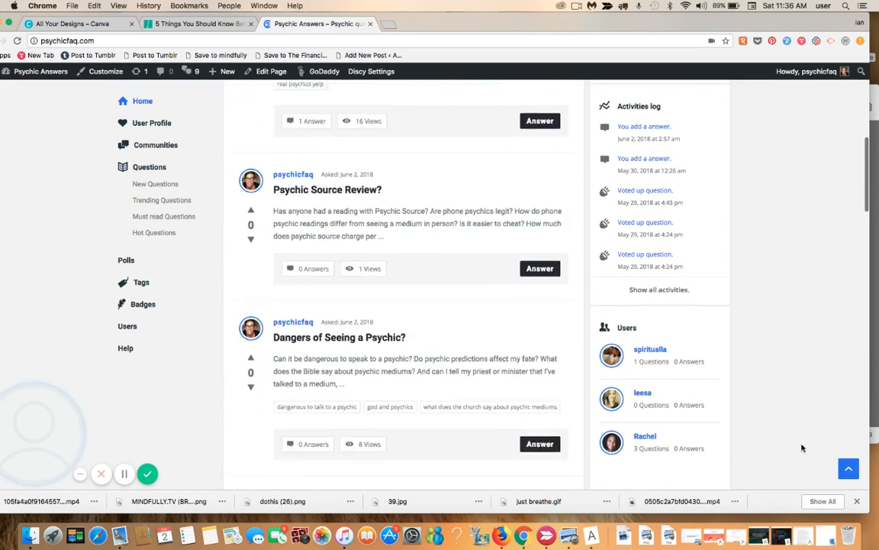
{"action": "scroll", "coordinate": [802, 448], "scroll_direction": "down", "scroll_amount": 20}
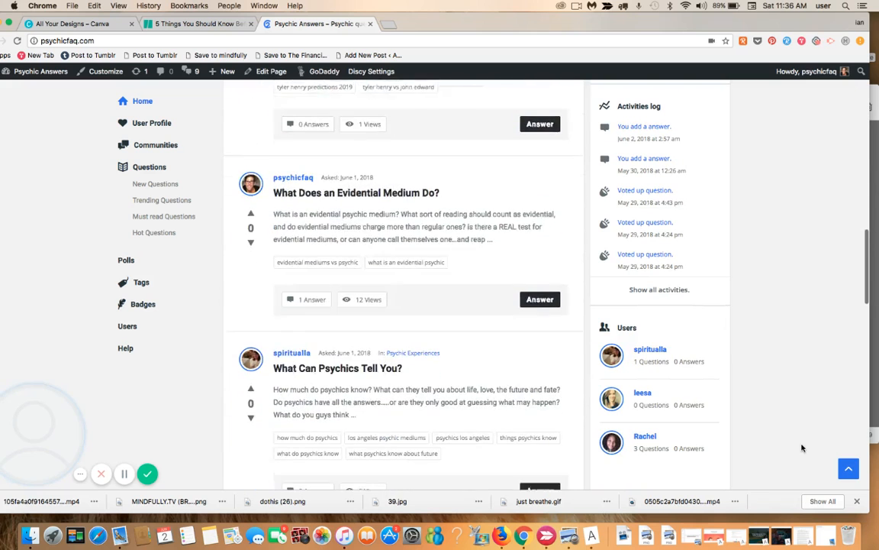
{"action": "scroll", "coordinate": [801, 448], "scroll_direction": "down", "scroll_amount": 17}
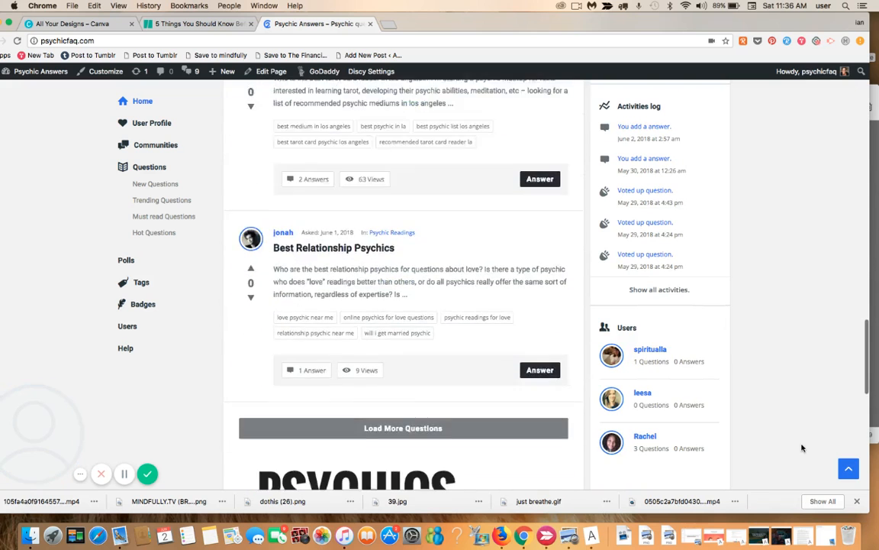
{"action": "scroll", "coordinate": [802, 448], "scroll_direction": "down", "scroll_amount": 11}
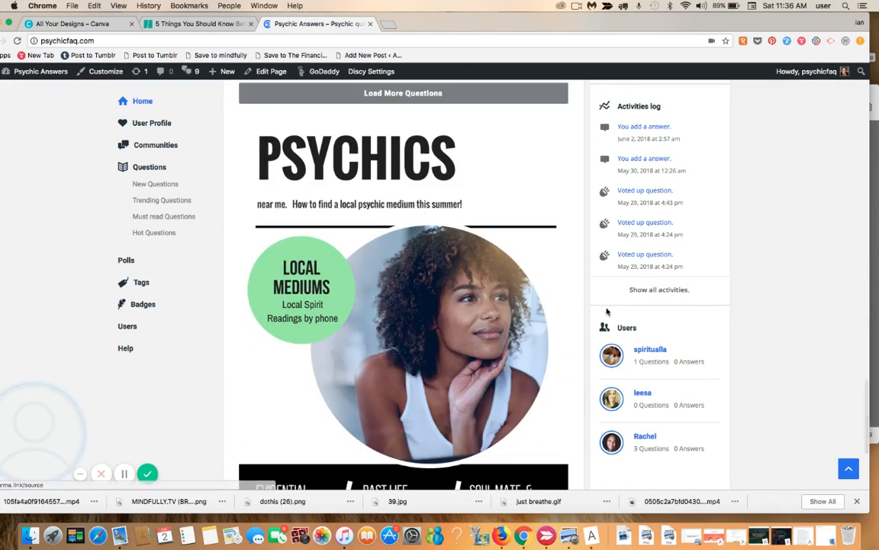
{"action": "left_click", "coordinate": [433, 256]}
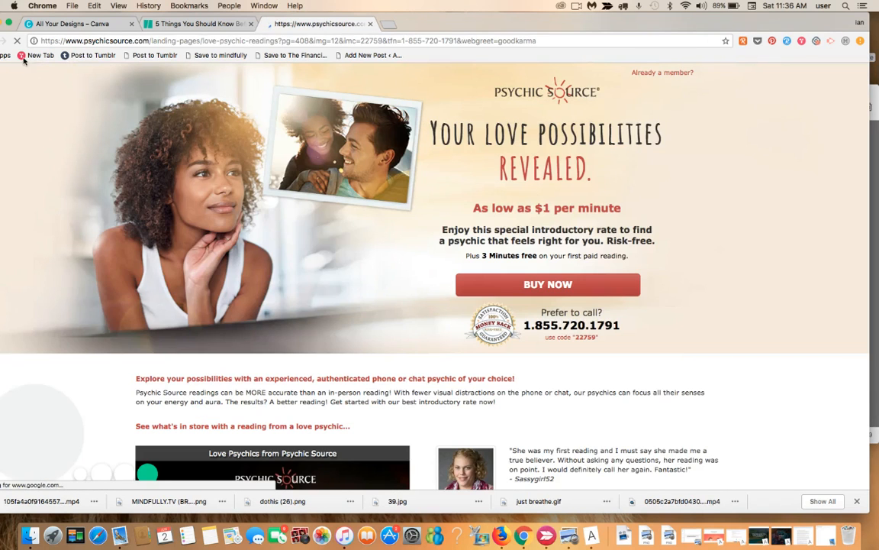
- Return to the psychicfaq.com home page and open the question "Best Tarot Card Reader Los Angeles?"
{"action": "left_click_drag", "start_coordinate": [430, 26], "coordinate": [518, 28]}
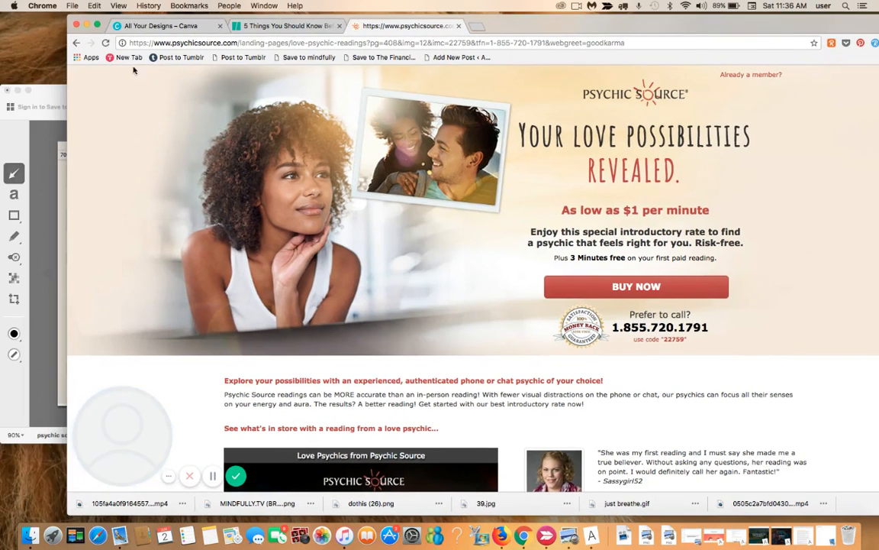
{"action": "left_click", "coordinate": [77, 43]}
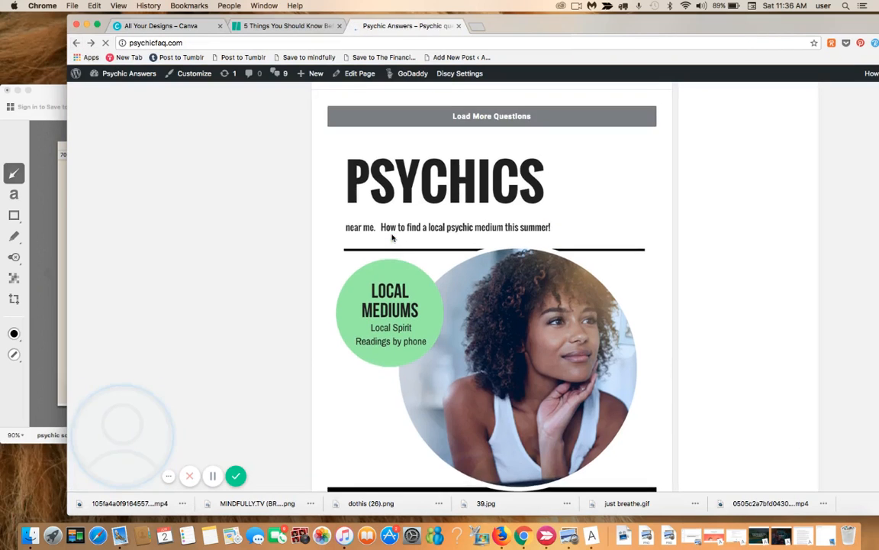
{"action": "scroll", "coordinate": [392, 237], "scroll_direction": "up", "scroll_amount": 10}
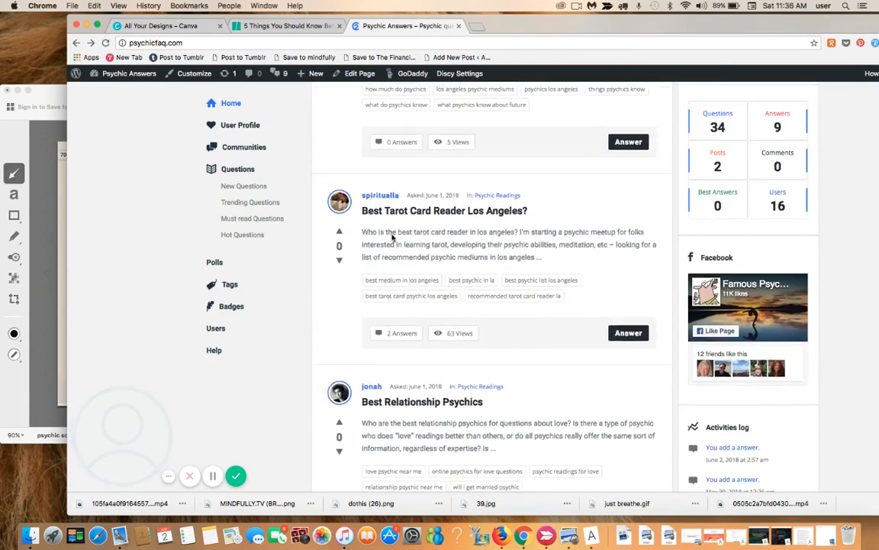
{"action": "left_click", "coordinate": [443, 327]}
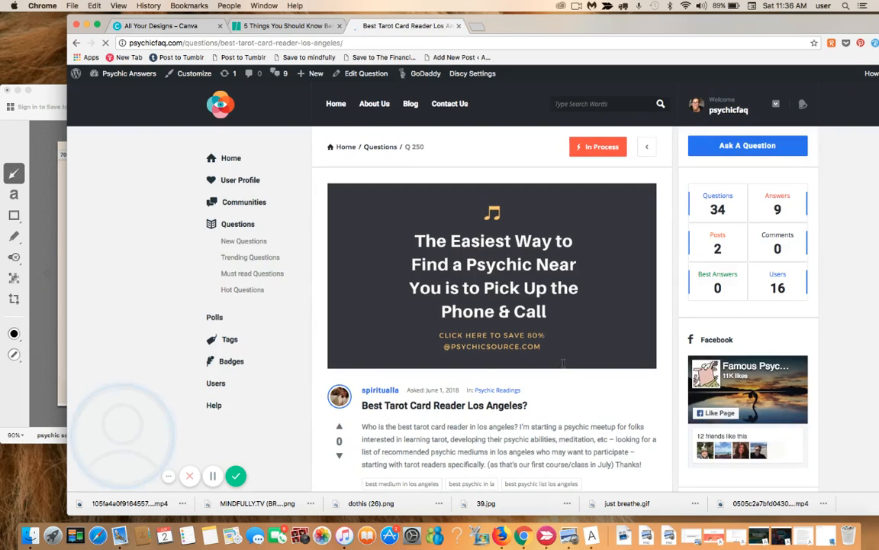
- Examine the tarot reader question's page, including its banner ads, tags, answers and answer form
{"action": "scroll", "coordinate": [563, 364], "scroll_direction": "down", "scroll_amount": 1}
{"action": "scroll", "coordinate": [563, 363], "scroll_direction": "down", "scroll_amount": 4}
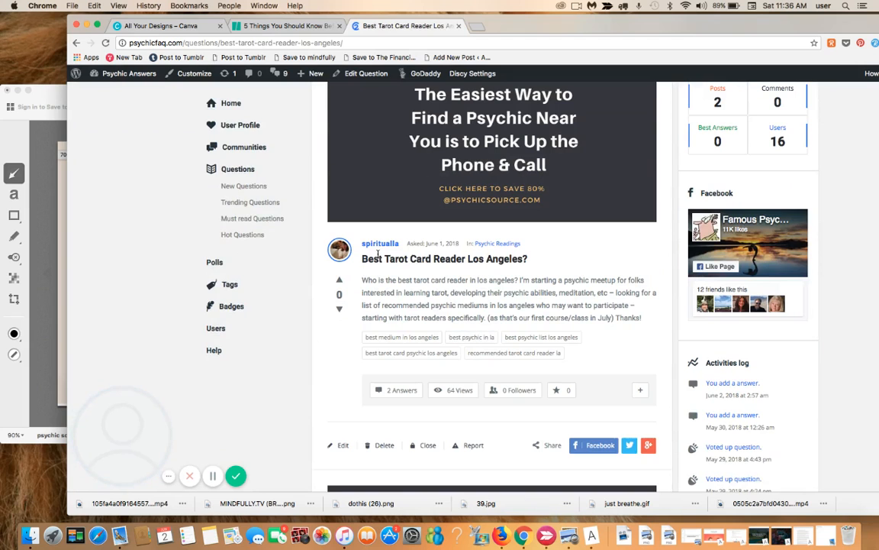
{"action": "scroll", "coordinate": [383, 254], "scroll_direction": "down", "scroll_amount": 10}
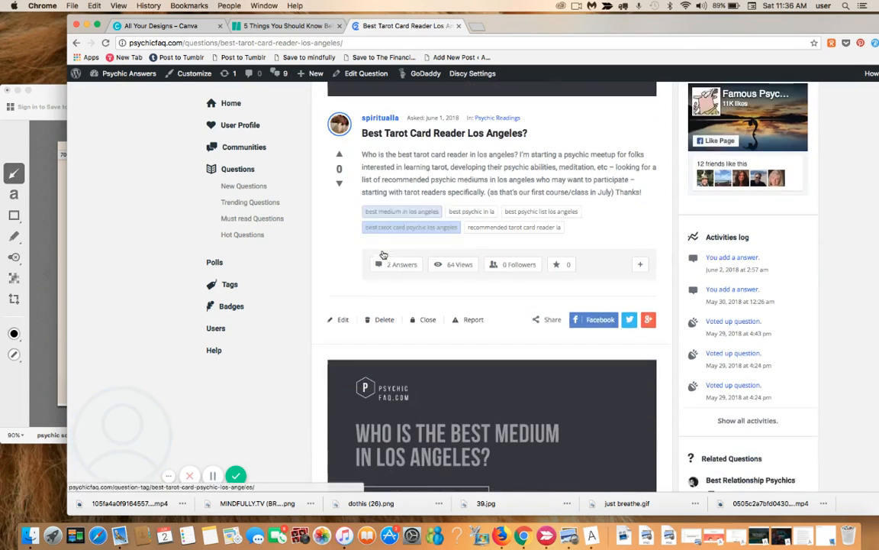
{"action": "scroll", "coordinate": [384, 254], "scroll_direction": "down", "scroll_amount": 15}
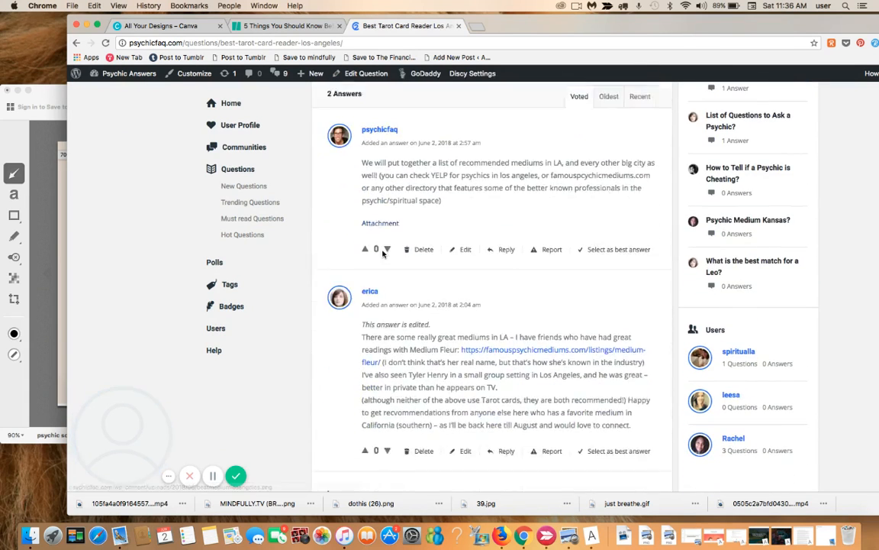
{"action": "scroll", "coordinate": [384, 254], "scroll_direction": "down", "scroll_amount": 12}
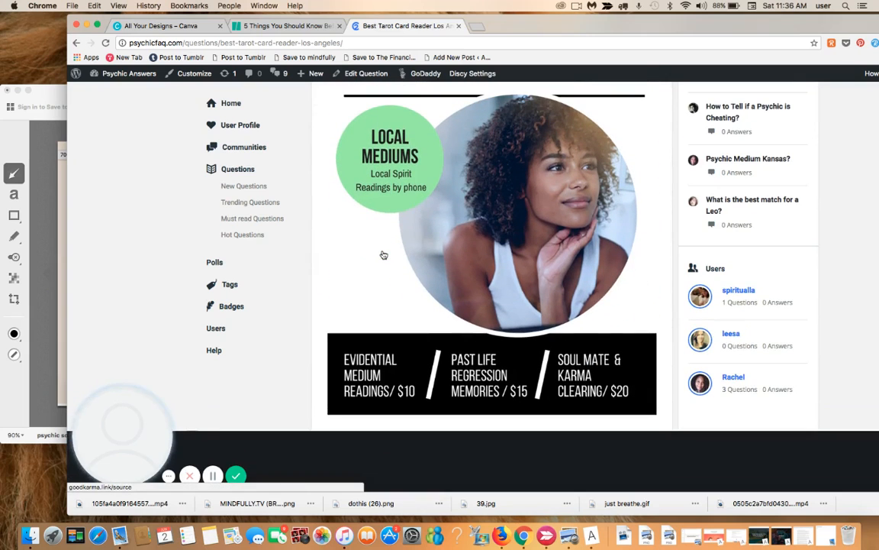
{"action": "scroll", "coordinate": [384, 254], "scroll_direction": "up", "scroll_amount": 1}
{"action": "scroll", "coordinate": [384, 254], "scroll_direction": "up", "scroll_amount": 8}
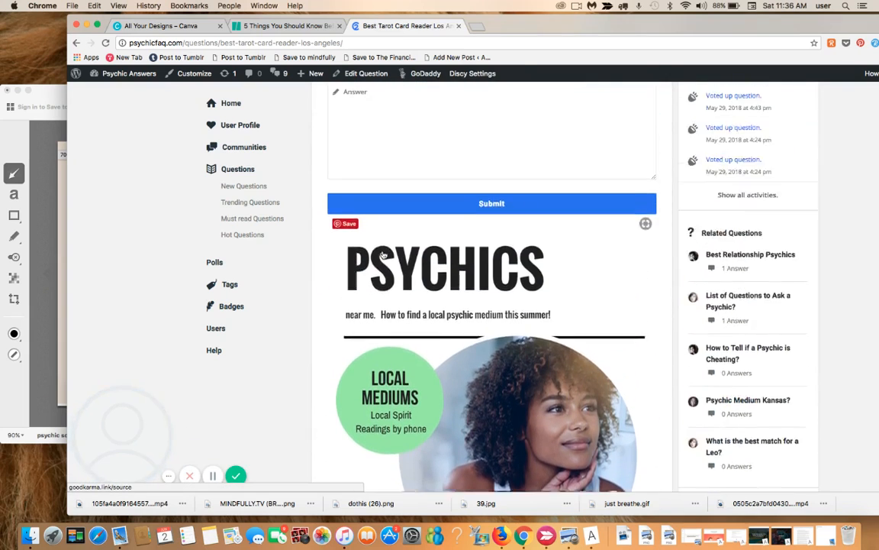
{"action": "scroll", "coordinate": [382, 251], "scroll_direction": "up", "scroll_amount": 8}
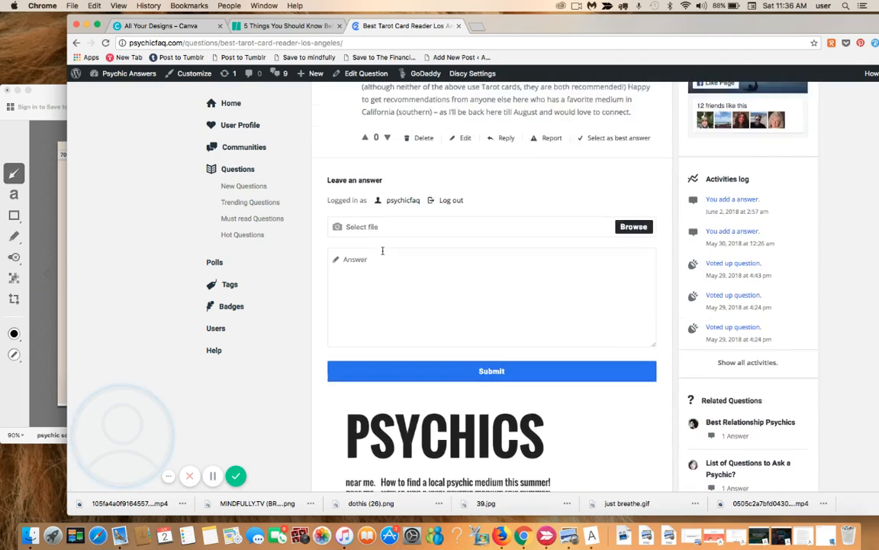
{"action": "scroll", "coordinate": [382, 250], "scroll_direction": "up", "scroll_amount": 13}
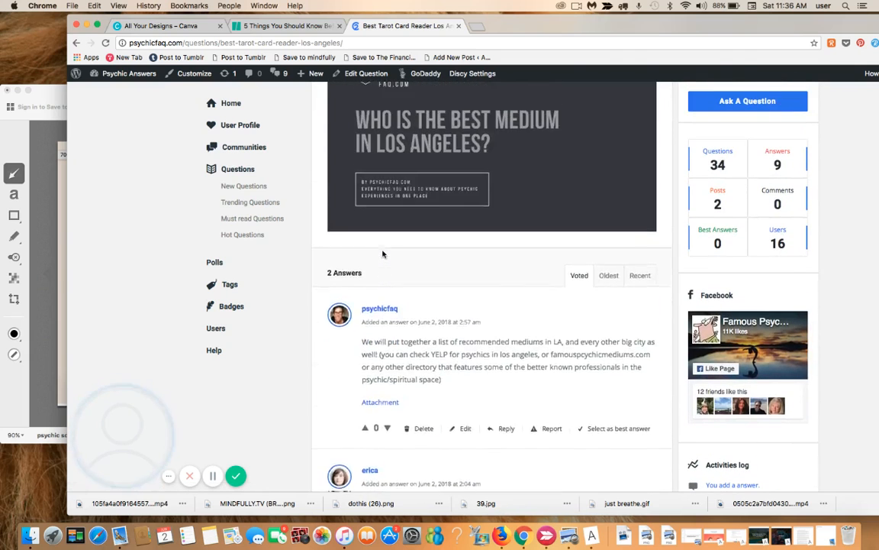
{"action": "scroll", "coordinate": [384, 255], "scroll_direction": "up", "scroll_amount": 9}
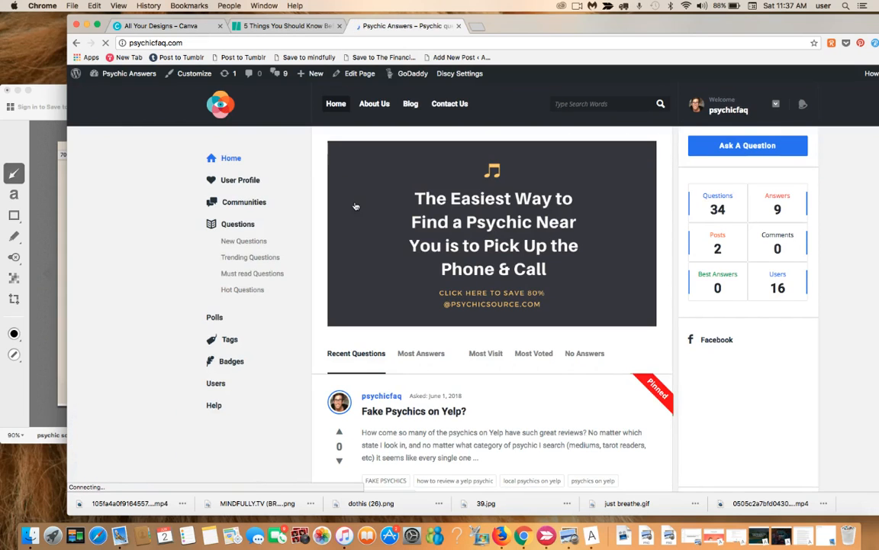
- Open the "Psychic Source Review?" question from the home page's recent questions and open it for editing
{"action": "scroll", "coordinate": [355, 206], "scroll_direction": "down", "scroll_amount": 3}
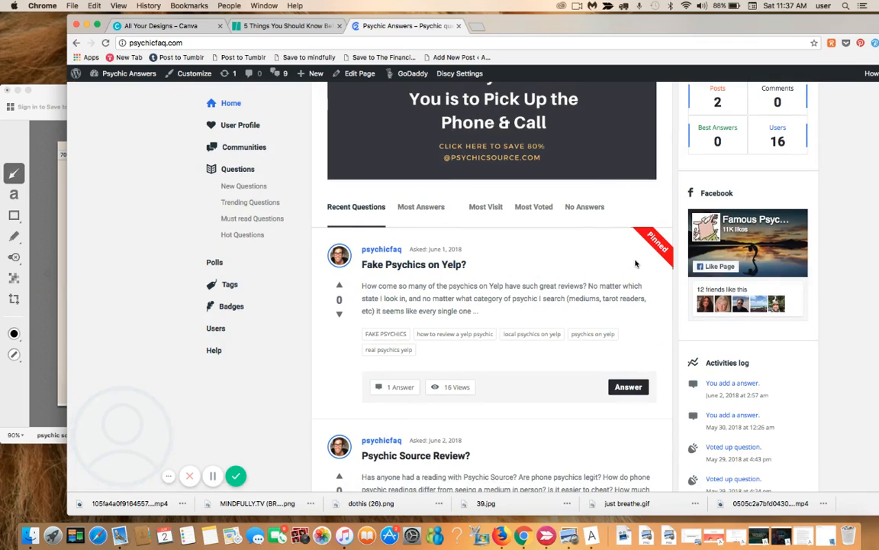
{"action": "scroll", "coordinate": [636, 264], "scroll_direction": "down", "scroll_amount": 5}
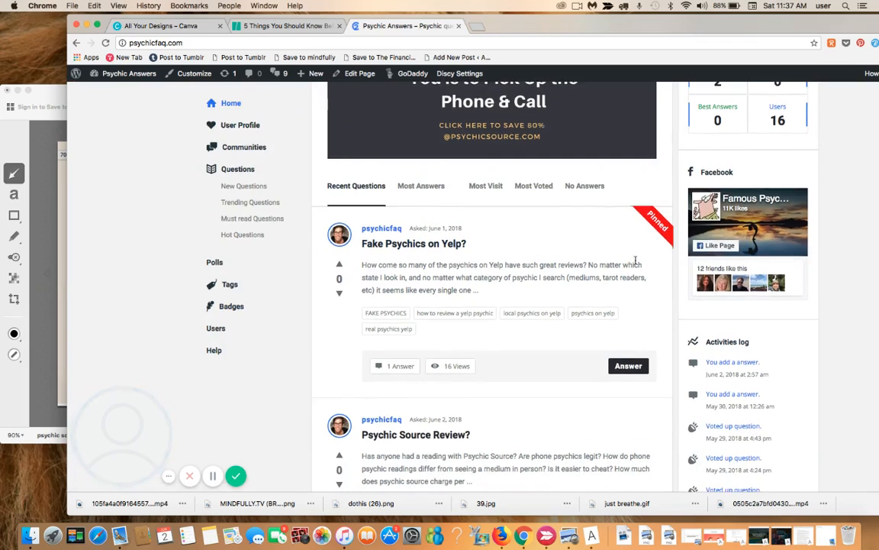
{"action": "scroll", "coordinate": [635, 262], "scroll_direction": "down", "scroll_amount": 3}
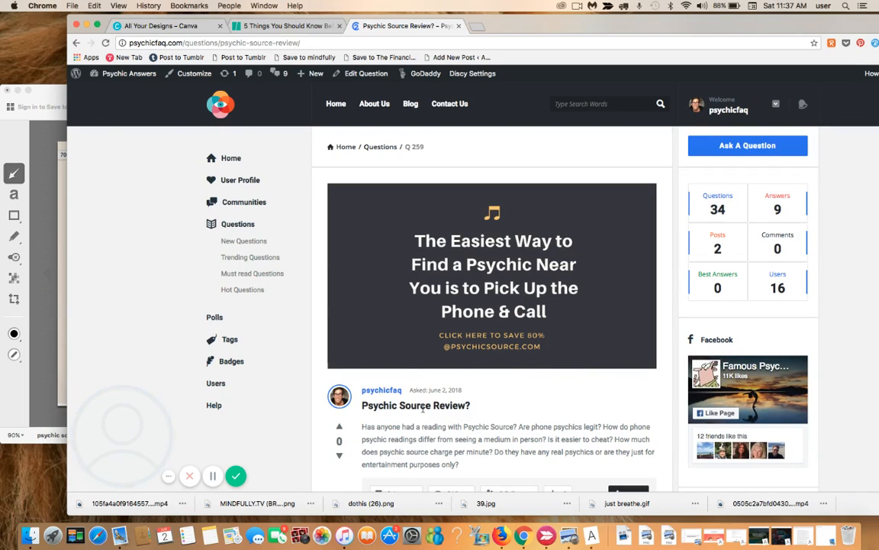
{"action": "scroll", "coordinate": [422, 410], "scroll_direction": "down", "scroll_amount": 1}
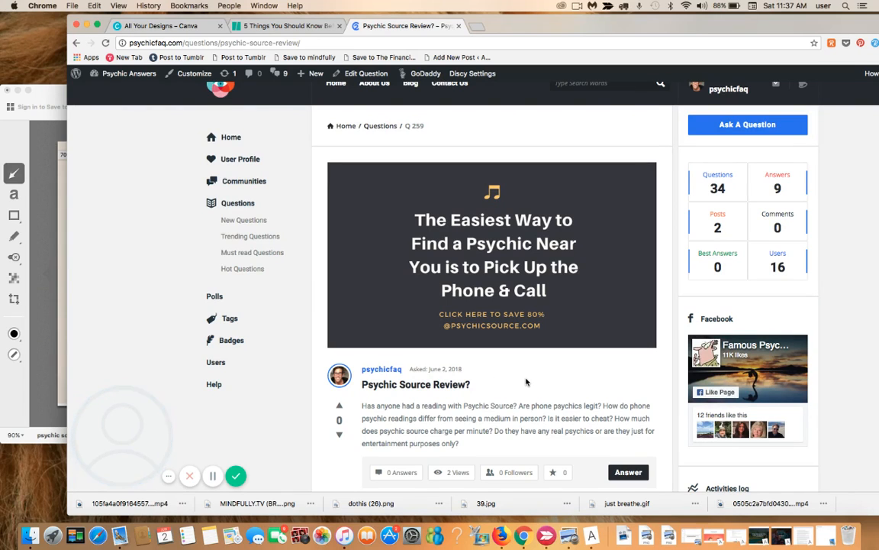
{"action": "left_click", "coordinate": [373, 75]}
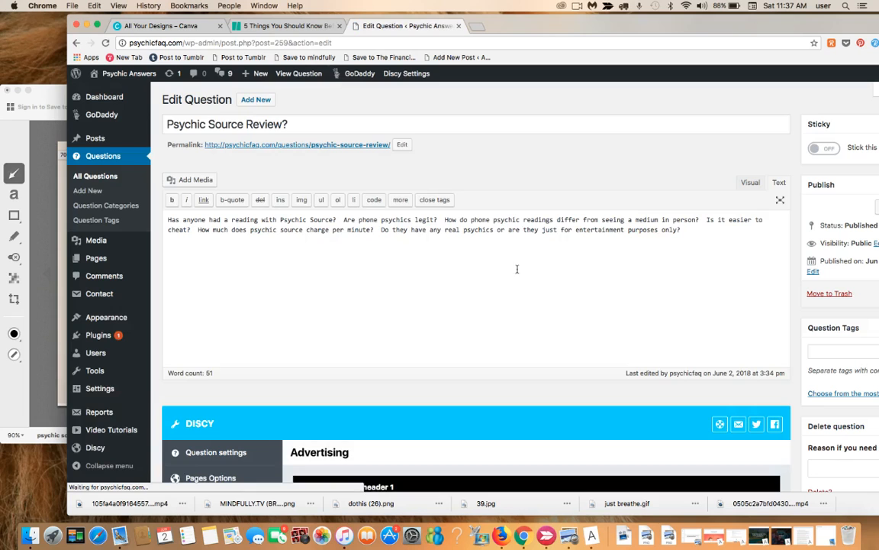
- Set the custom image of "Advertising after header 1" to psychic_source_review.png from the media library
{"action": "scroll", "coordinate": [517, 307], "scroll_direction": "down", "scroll_amount": 10}
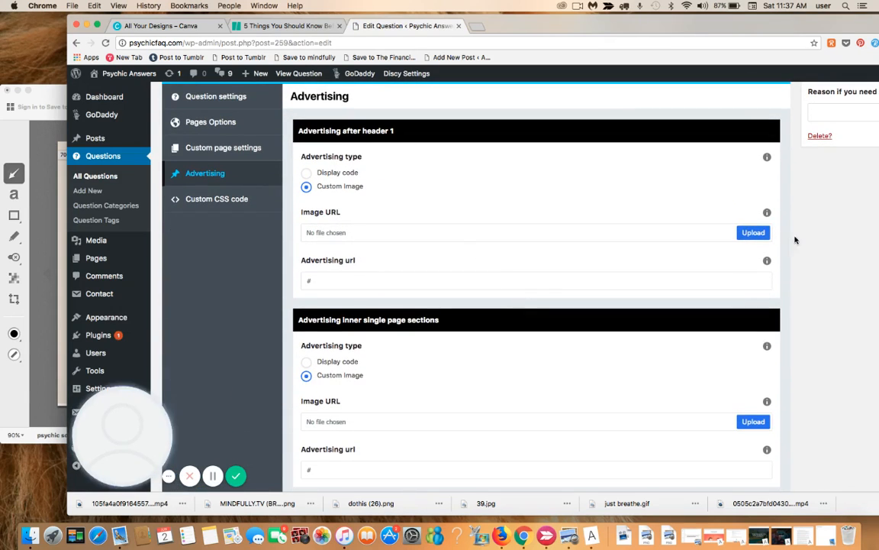
{"action": "left_click", "coordinate": [754, 233]}
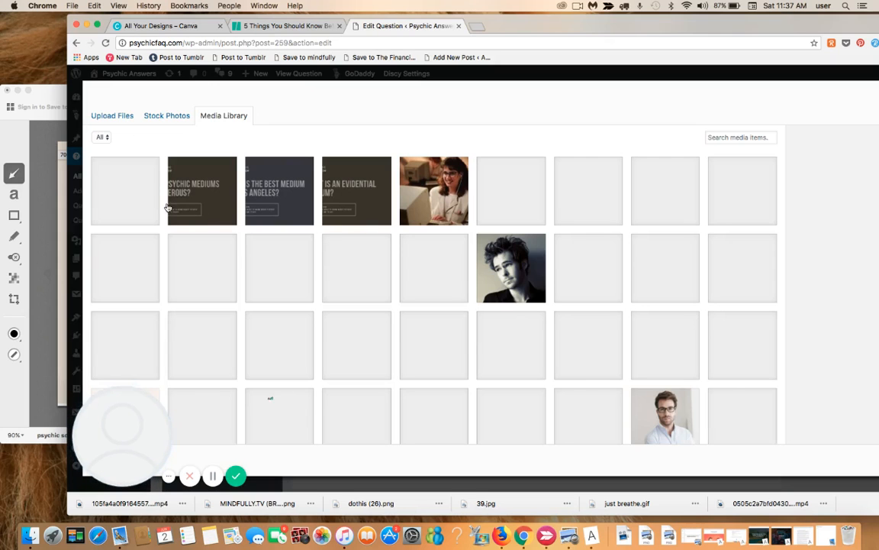
{"action": "left_click", "coordinate": [149, 200]}
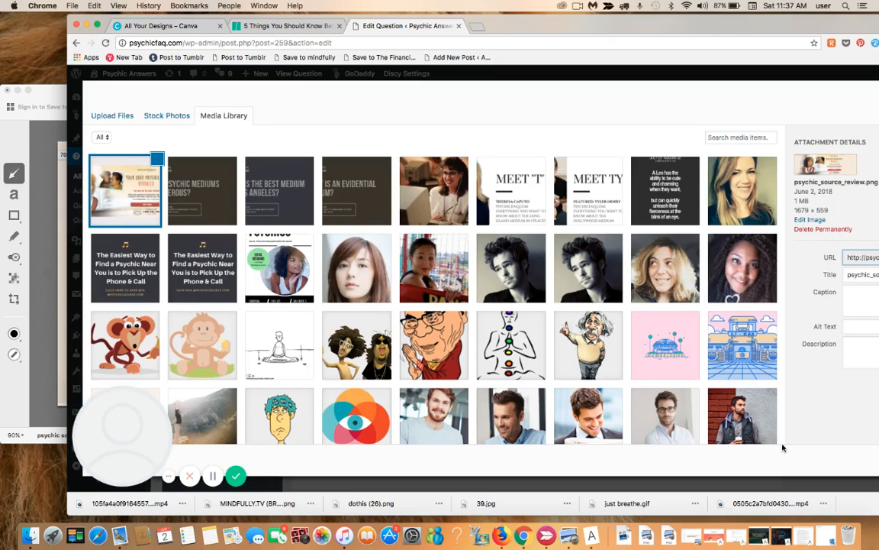
{"action": "left_click_drag", "start_coordinate": [813, 26], "coordinate": [735, 24]}
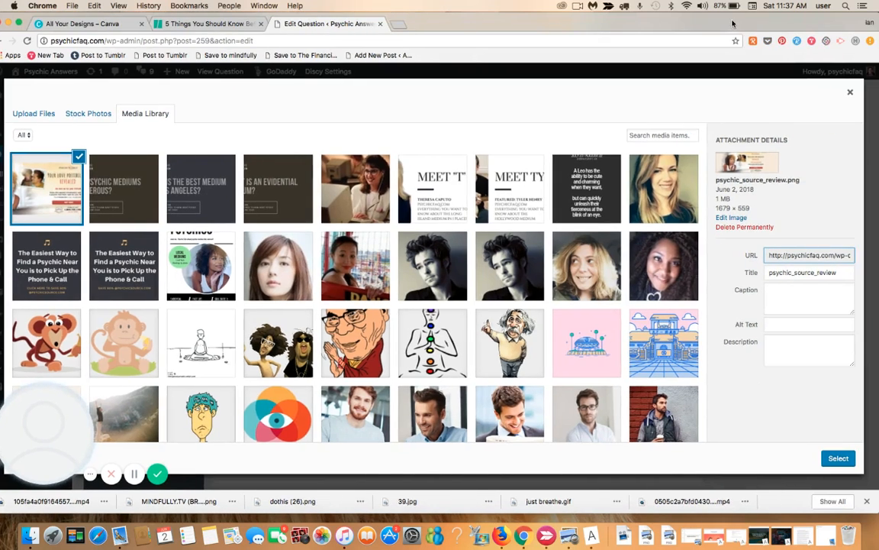
{"action": "left_click", "coordinate": [839, 459]}
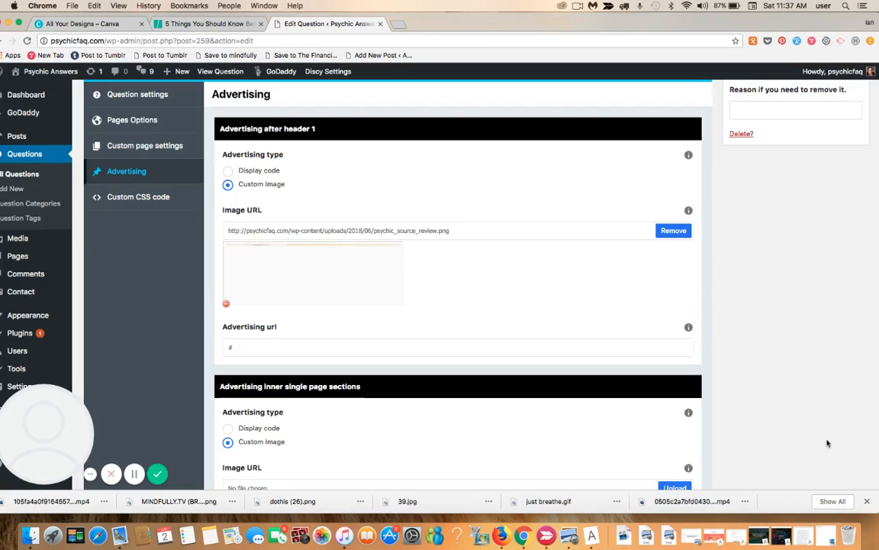
- Update the published "Psychic Source Review?" question with the new advertising settings
{"action": "scroll", "coordinate": [761, 278], "scroll_direction": "up", "scroll_amount": 1}
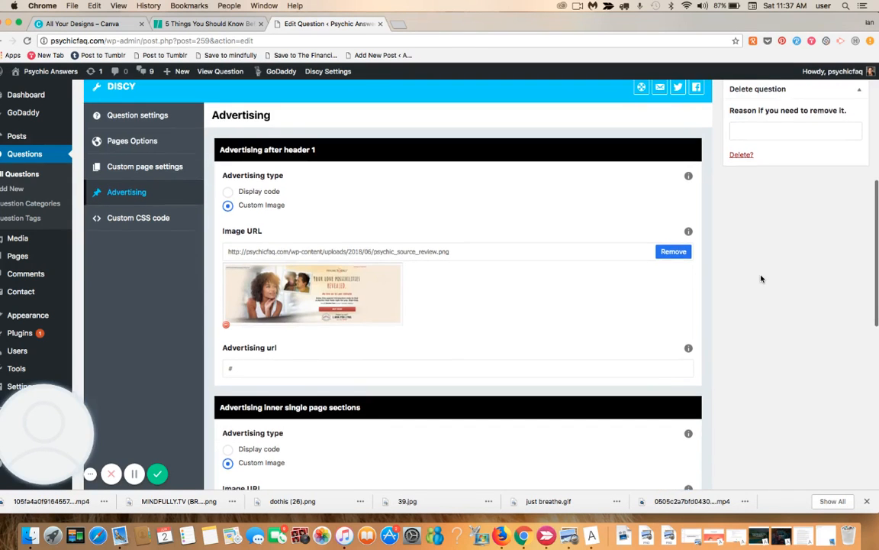
{"action": "scroll", "coordinate": [762, 279], "scroll_direction": "up", "scroll_amount": 5}
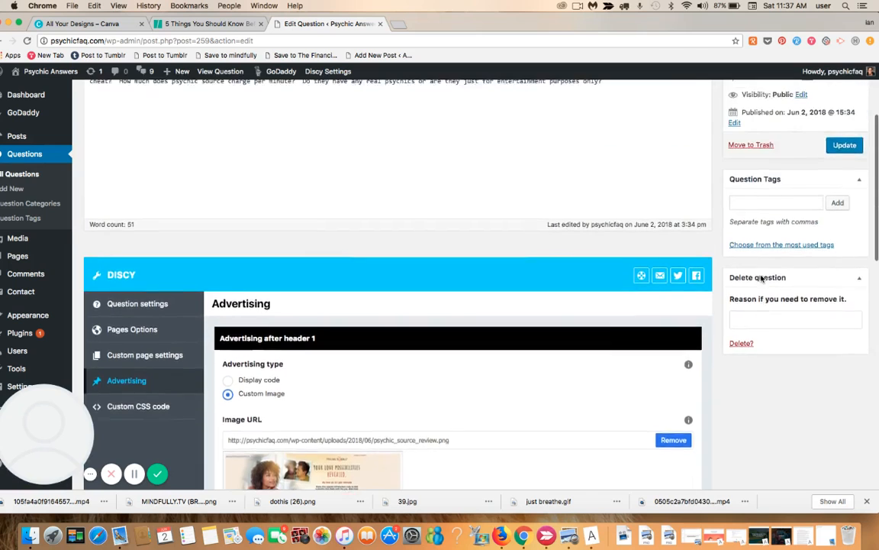
{"action": "scroll", "coordinate": [762, 279], "scroll_direction": "up", "scroll_amount": 1}
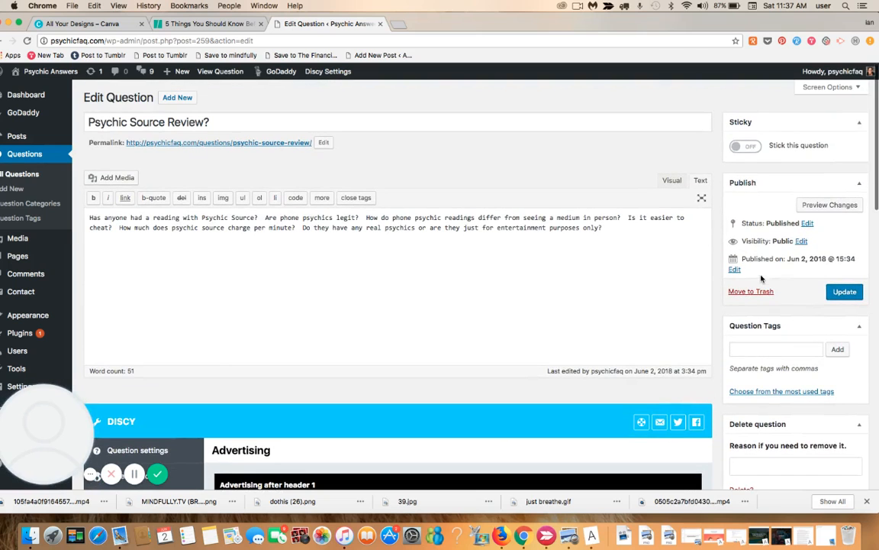
{"action": "left_click", "coordinate": [842, 292]}
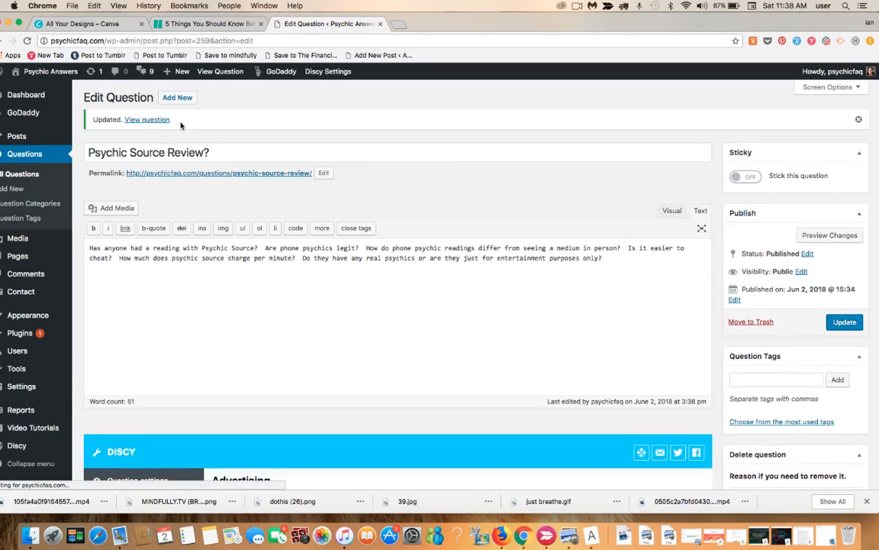
- View the published question page and check the banner image above the question
{"action": "left_click", "coordinate": [150, 124]}
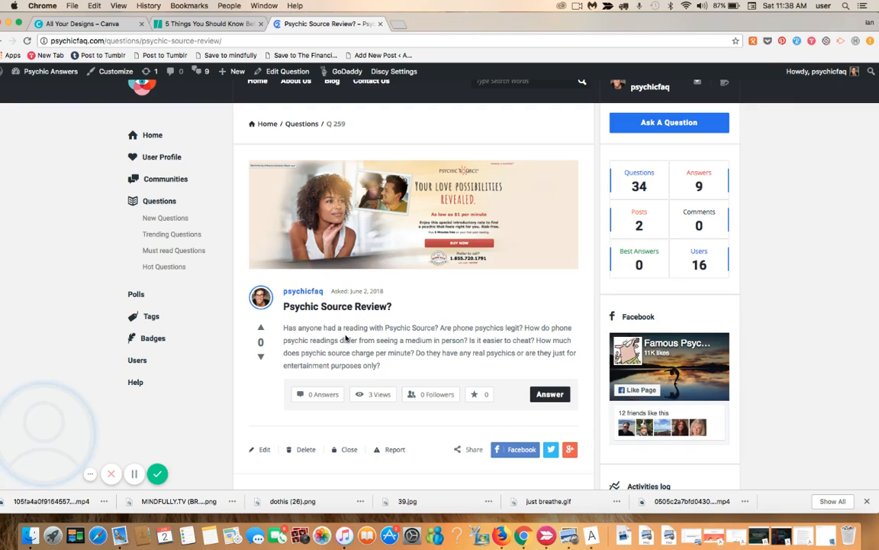
{"action": "scroll", "coordinate": [340, 336], "scroll_direction": "down", "scroll_amount": 1}
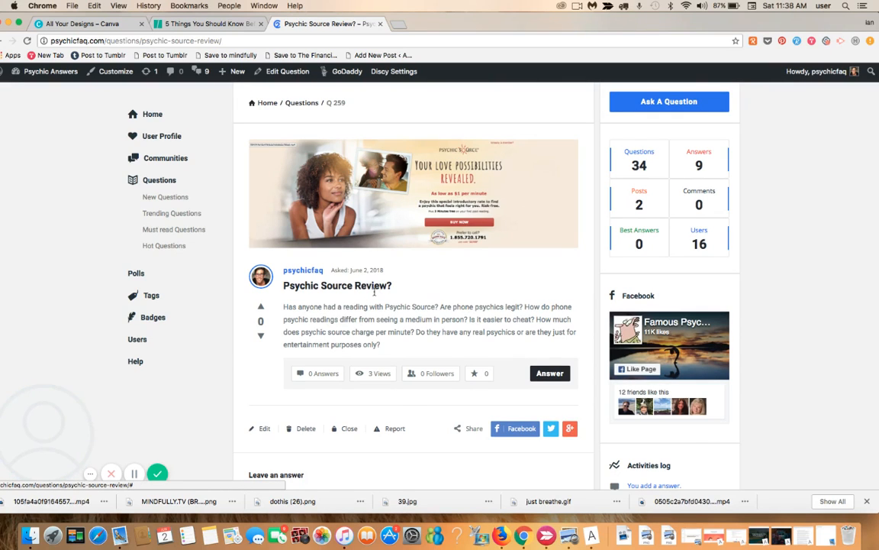
{"action": "scroll", "coordinate": [462, 175], "scroll_direction": "up", "scroll_amount": 1}
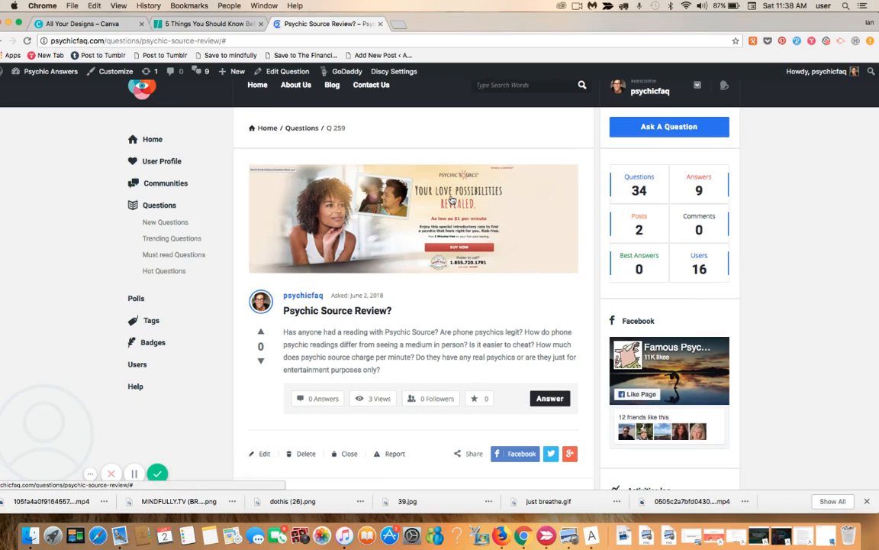
{"action": "left_click", "coordinate": [291, 73]}
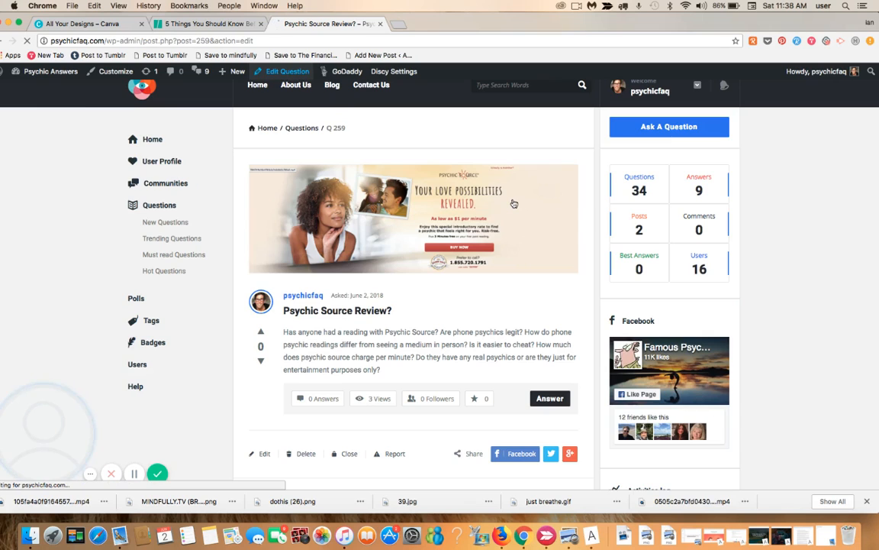
{"action": "scroll", "coordinate": [496, 207], "scroll_direction": "down", "scroll_amount": 10}
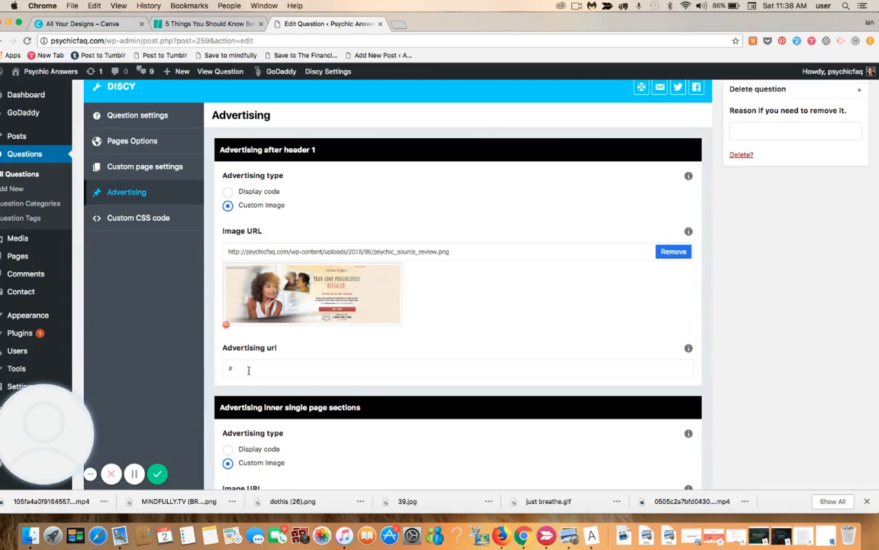
{"action": "left_click", "coordinate": [248, 370]}
{"action": "key", "text": "BackSpace"}
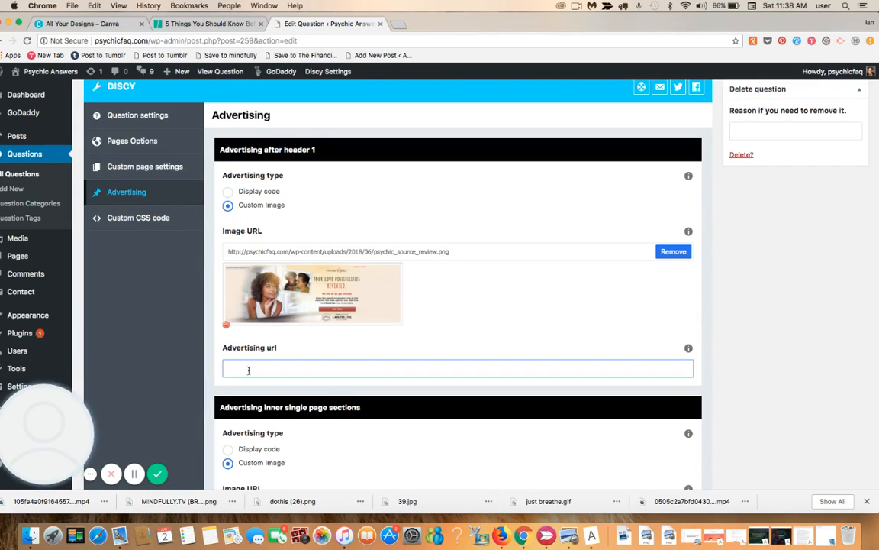
{"action": "type", "text": "http://goodkarma.link/source"}
{"action": "left_click", "coordinate": [259, 386]}
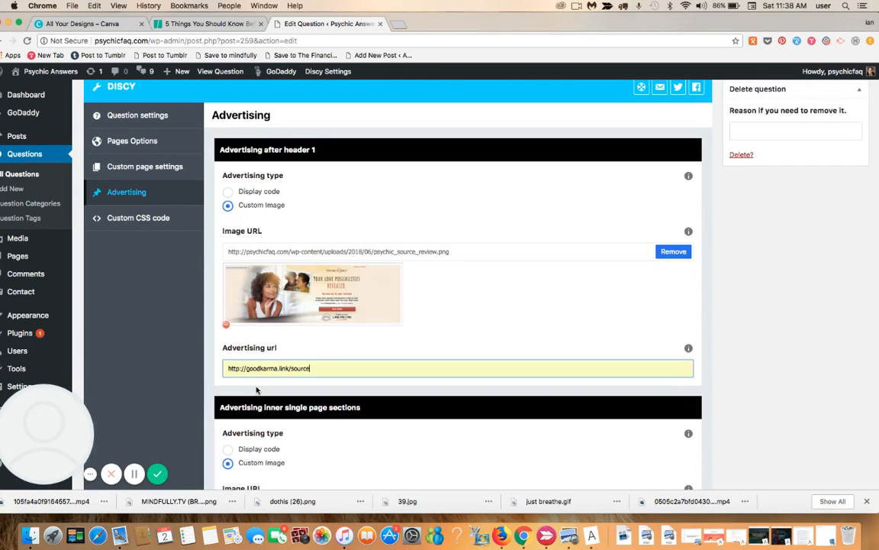
- Update the published "Psychic Source Review?" question with the banner's link
{"action": "scroll", "coordinate": [755, 270], "scroll_direction": "up", "scroll_amount": 6}
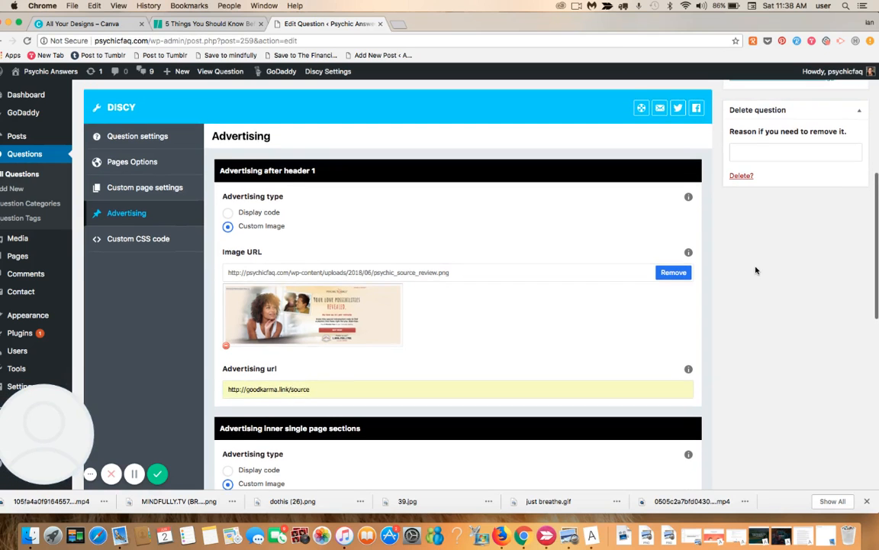
{"action": "scroll", "coordinate": [755, 271], "scroll_direction": "up", "scroll_amount": 2}
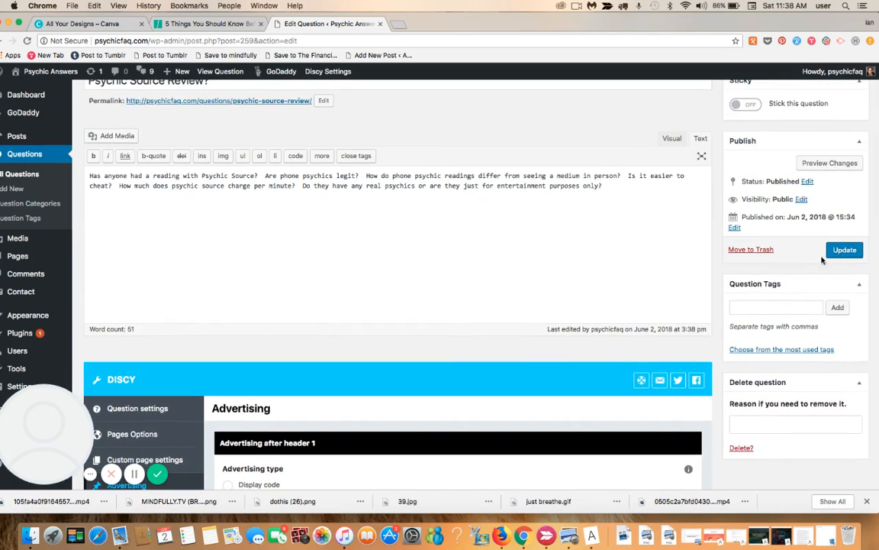
{"action": "left_click", "coordinate": [846, 250]}
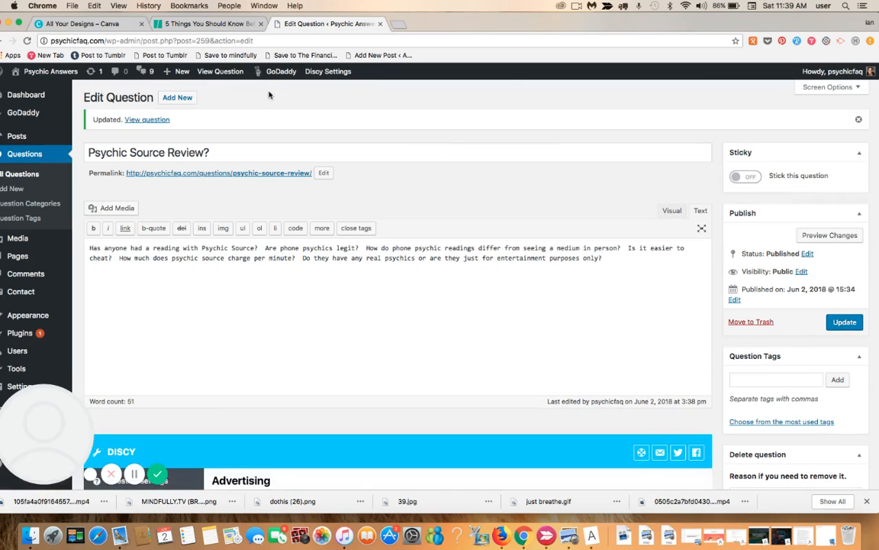
- Follow the published question's banner link to the Psychic Source landing page and view the captured banner image in Skitch
{"action": "left_click", "coordinate": [220, 71]}
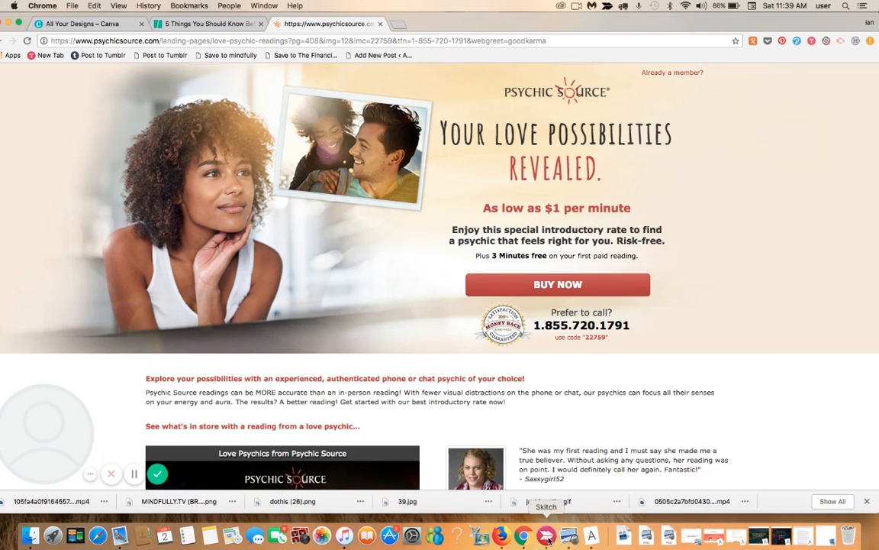
{"action": "left_click", "coordinate": [546, 536]}
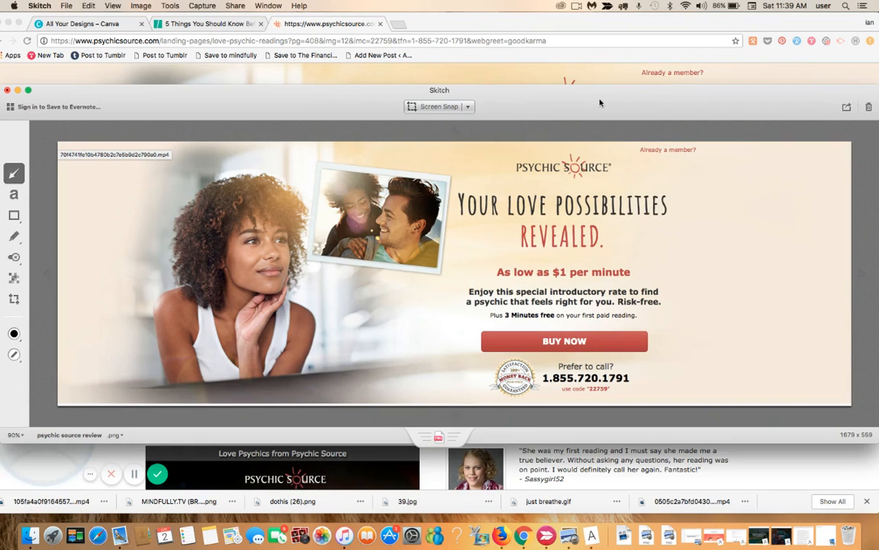
{"action": "left_click", "coordinate": [543, 72]}
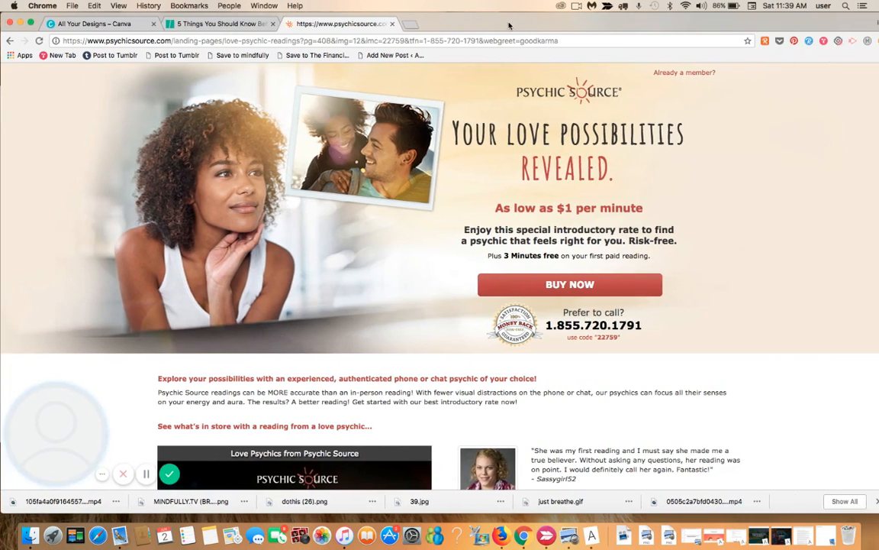
- Return to the question page in Chrome and test the banner link through to the landing page's Buy Now offer
{"action": "left_click", "coordinate": [9, 41]}
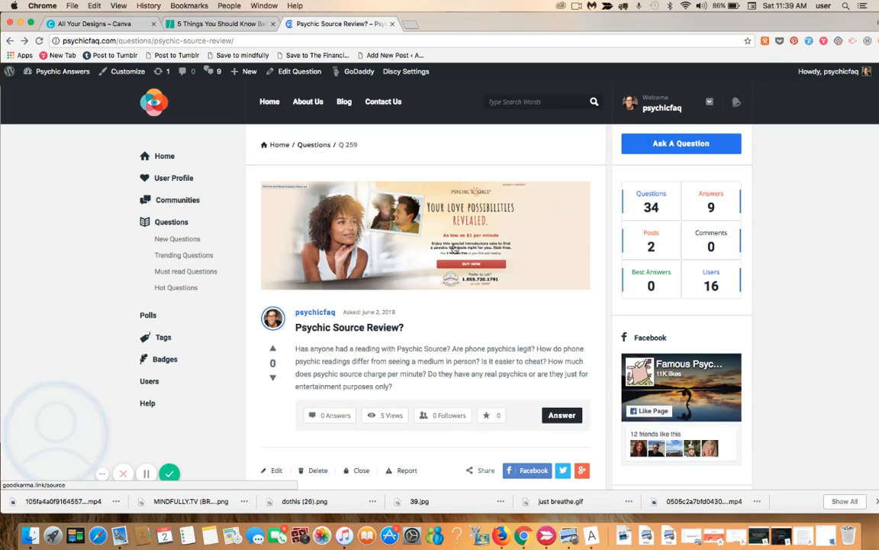
{"action": "left_click", "coordinate": [436, 241]}
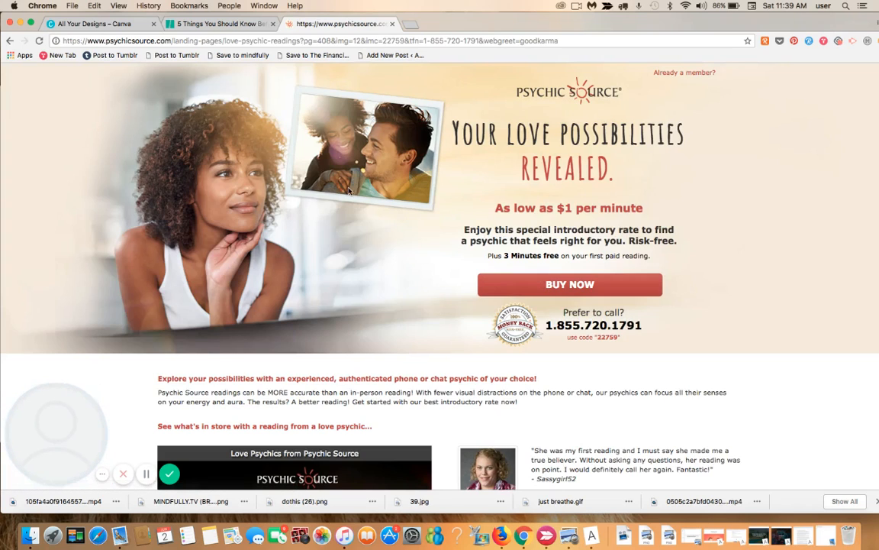
{"action": "left_click", "coordinate": [593, 286]}
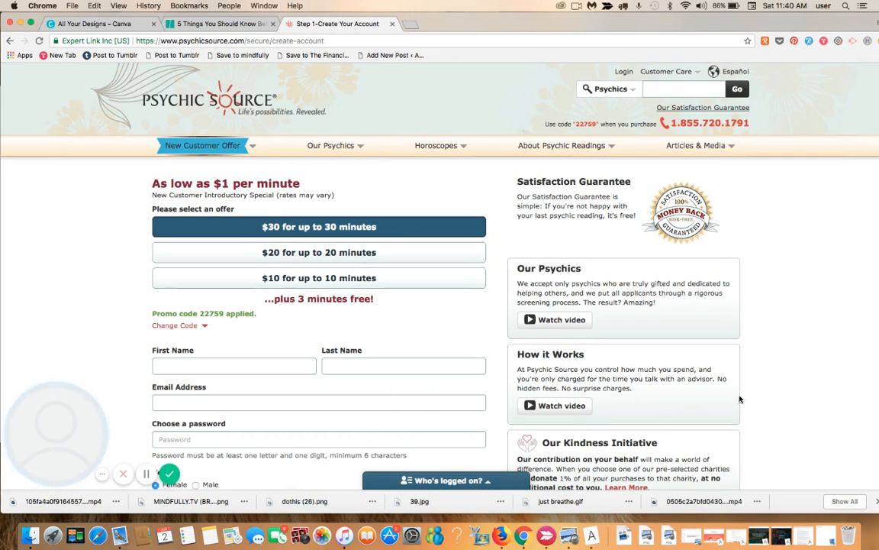
{"action": "left_click", "coordinate": [10, 42]}
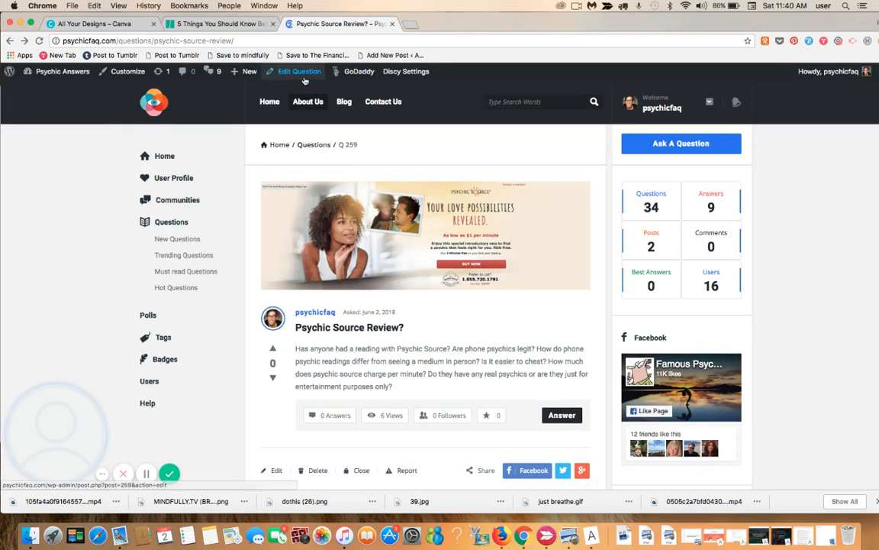
- Create a new question titled "What does a near death experience feel like?"
{"action": "mouse_move", "coordinate": [260, 79]}
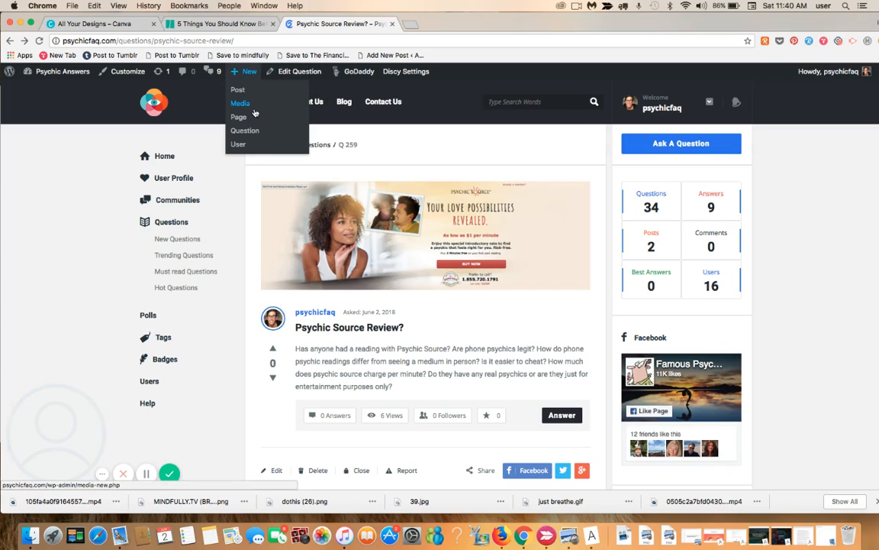
{"action": "left_click", "coordinate": [255, 132]}
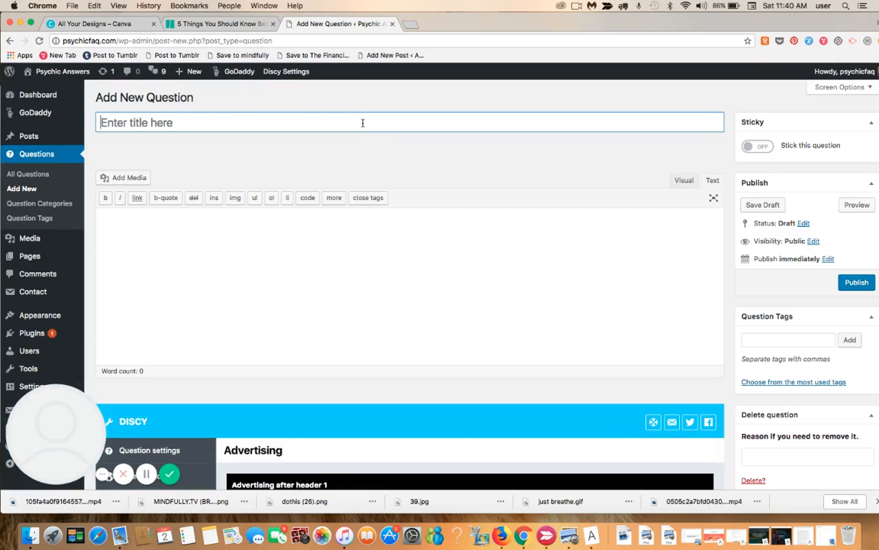
{"action": "left_click", "coordinate": [363, 123]}
{"action": "type", "text": "What "}
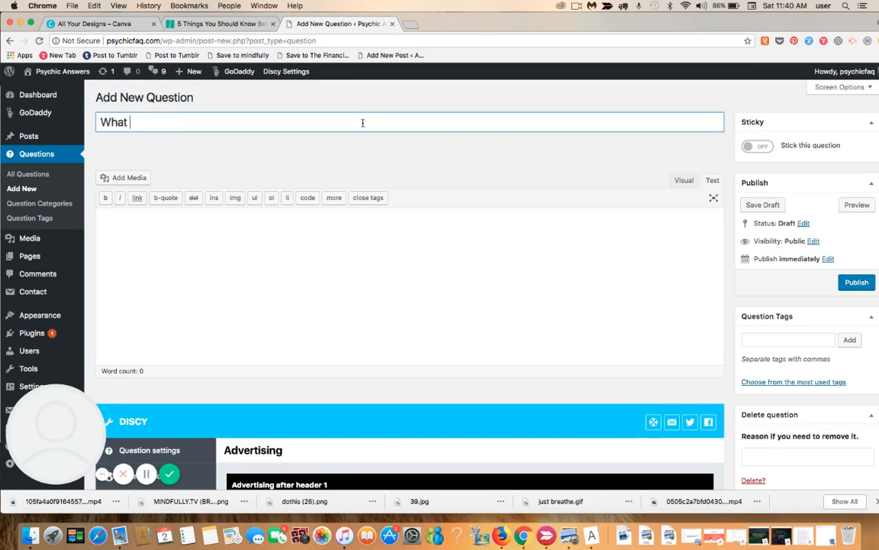
{"action": "type", "text": "does a near "}
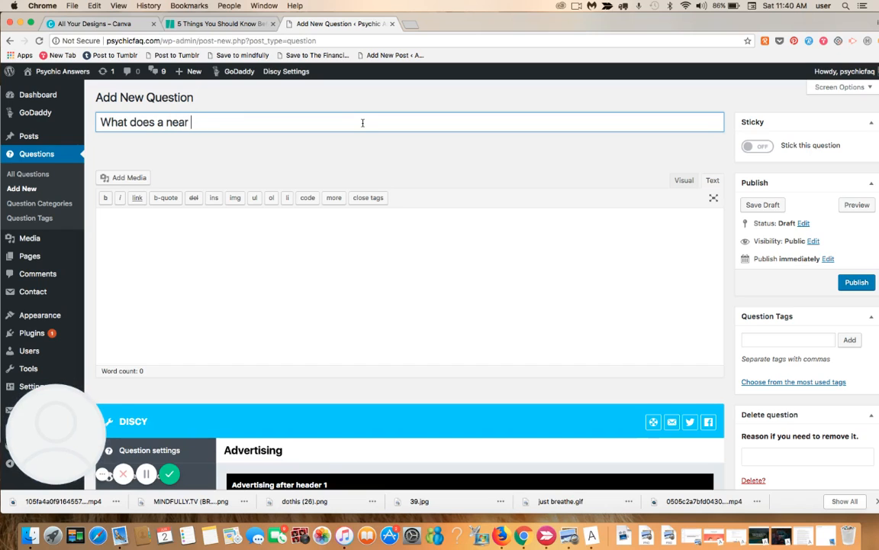
{"action": "type", "text": "daetheath experience feel like?"}
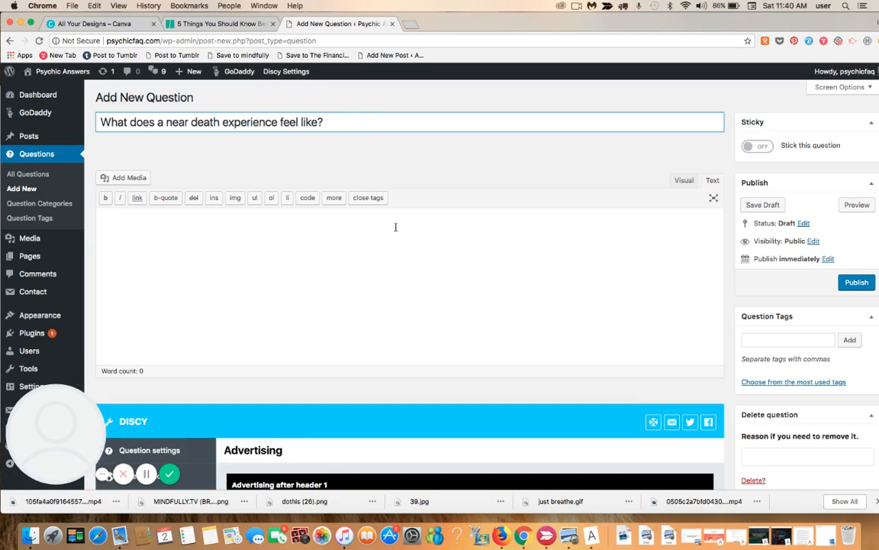
- Enter the question body "Are near death experiences real, or just a function of an overactive imagination? Aren't they just one big hallucination?"
{"action": "key", "text": "Tab"}
{"action": "type", "text": "Are near dea"}
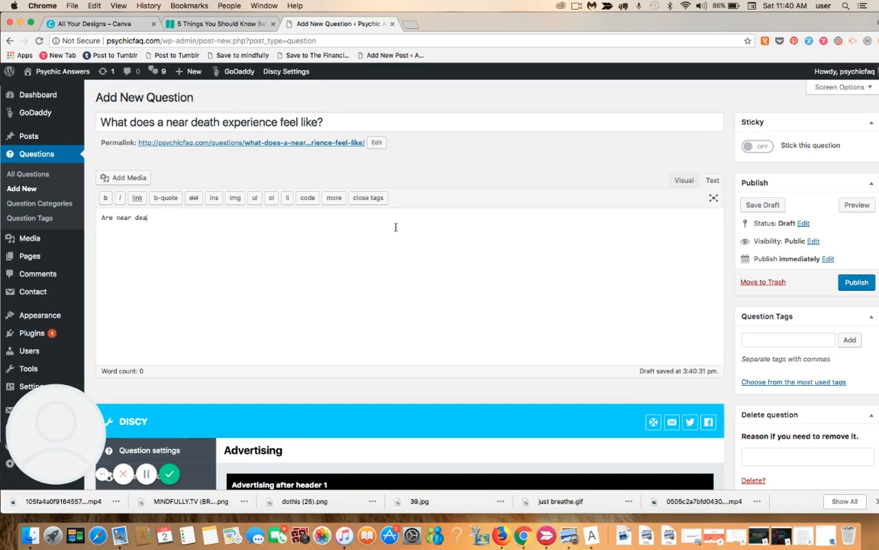
{"action": "type", "text": "th experiences real, or just a fucnt"}
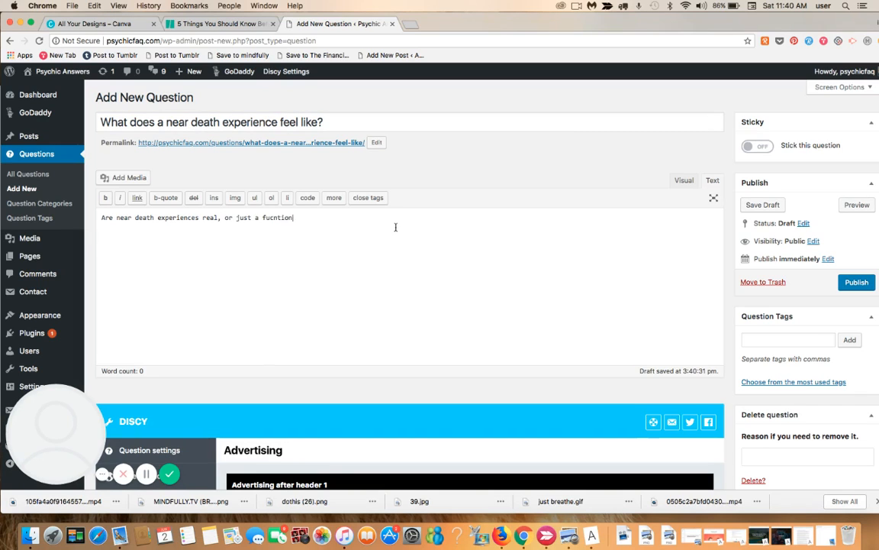
{"action": "type", "text": "ion of a "}
{"action": "type", "text": "?  Aren't t"}
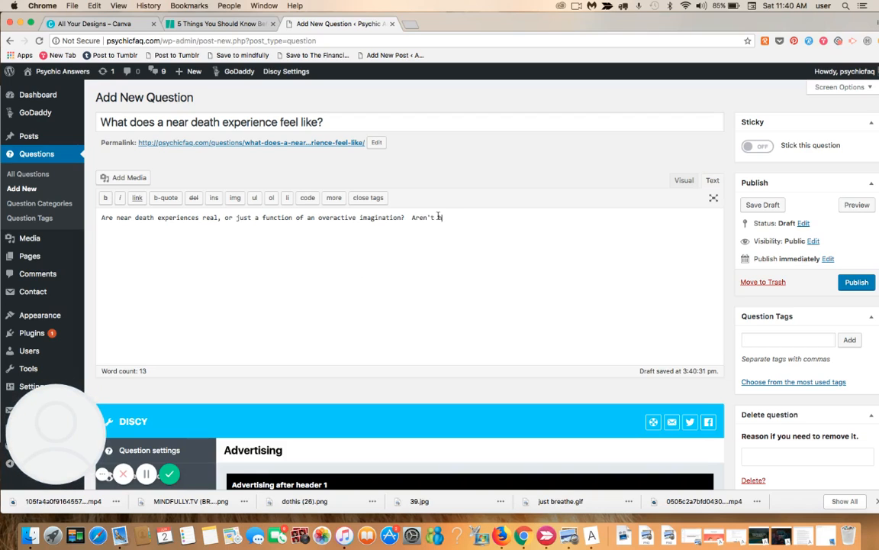
{"action": "type", "text": " one big hallucination?"}
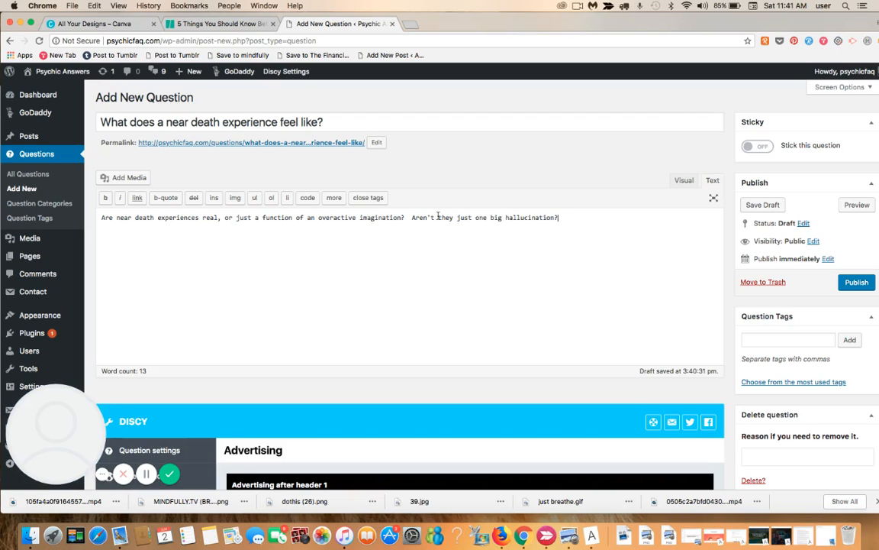
- Publish the near death experience question and view its page with the site's default header banner
{"action": "left_click", "coordinate": [856, 283]}
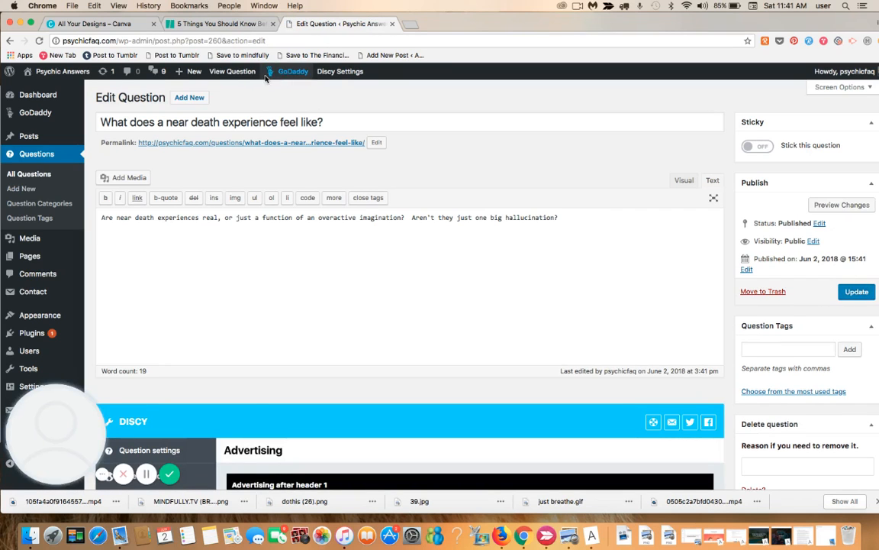
{"action": "left_click", "coordinate": [235, 74]}
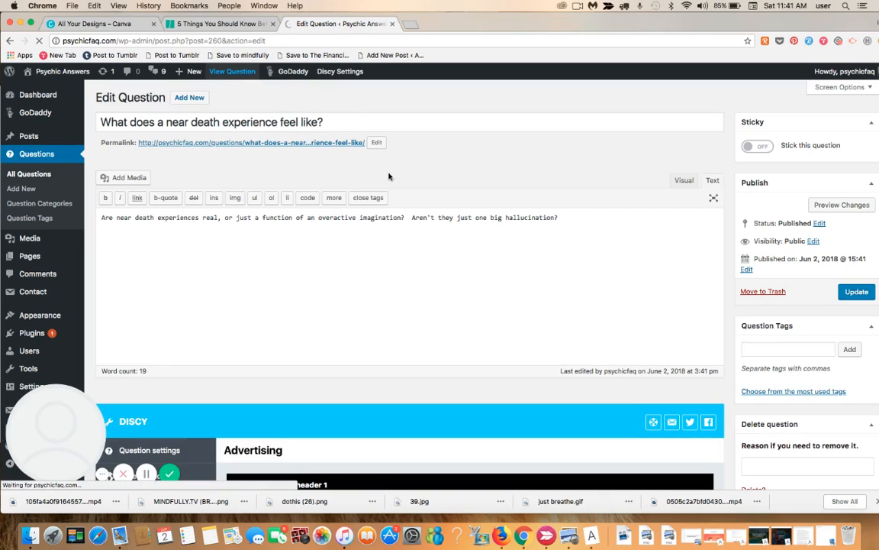
{"action": "scroll", "coordinate": [624, 286], "scroll_direction": "down", "scroll_amount": 1}
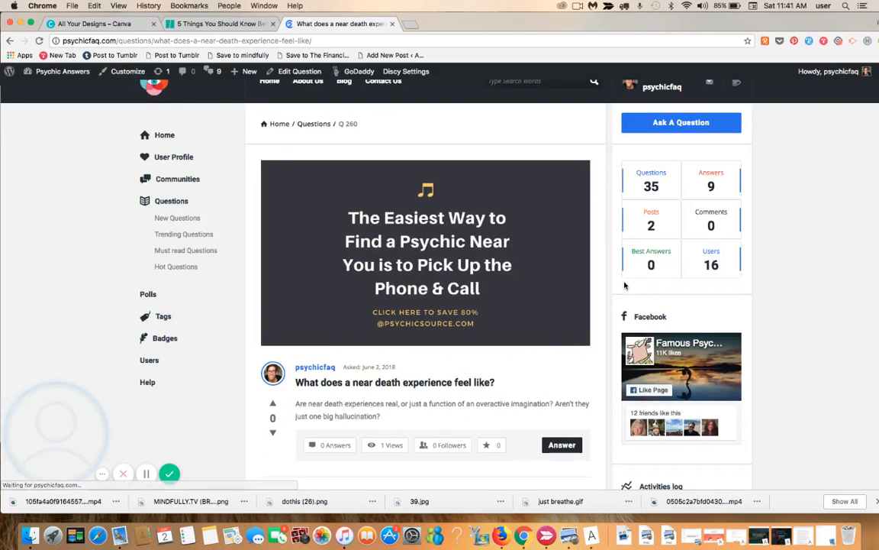
{"action": "scroll", "coordinate": [624, 285], "scroll_direction": "down", "scroll_amount": 4}
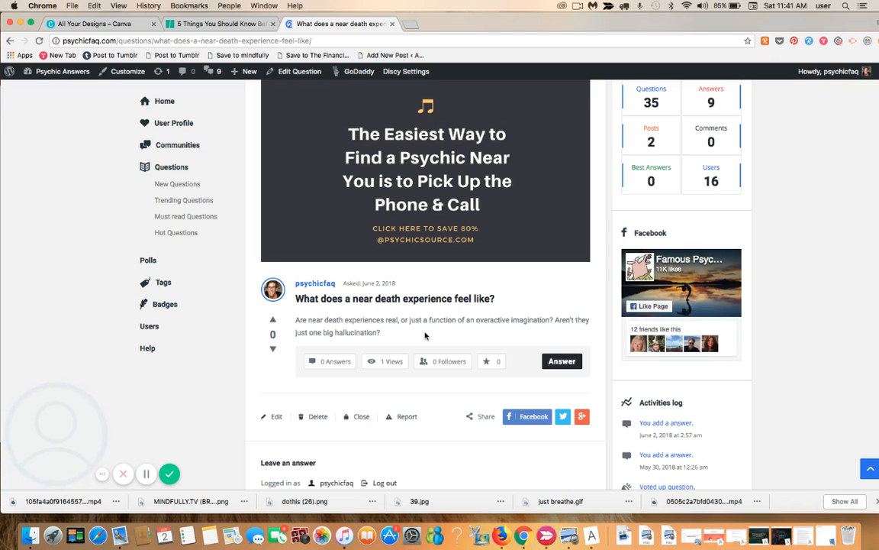
{"action": "scroll", "coordinate": [425, 335], "scroll_direction": "up", "scroll_amount": 3}
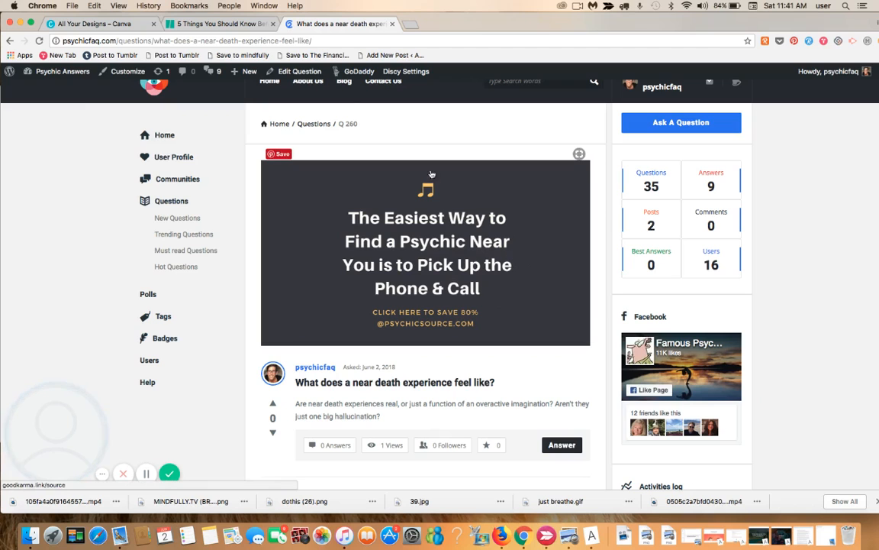
- Open the near death experience question for editing and set the "Advertising after header 1" type to Display code
{"action": "left_click", "coordinate": [300, 73]}
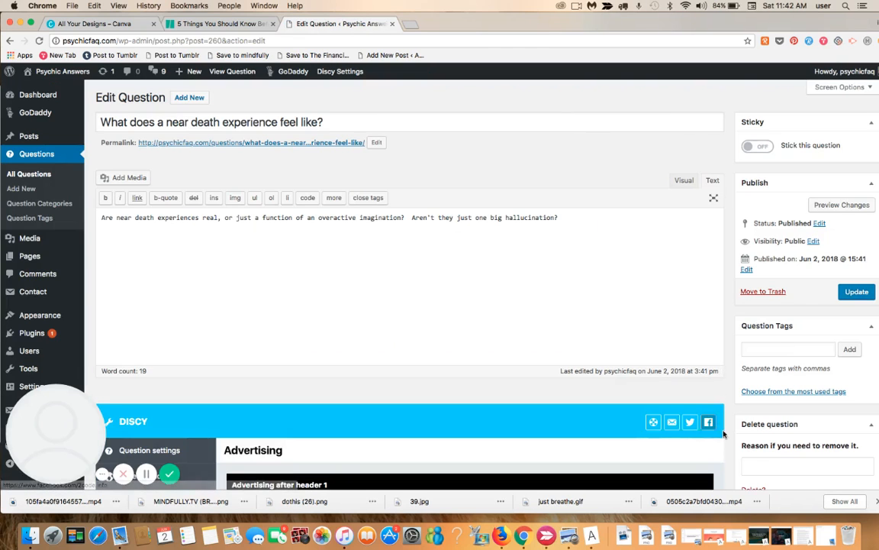
{"action": "scroll", "coordinate": [729, 443], "scroll_direction": "down", "scroll_amount": 5}
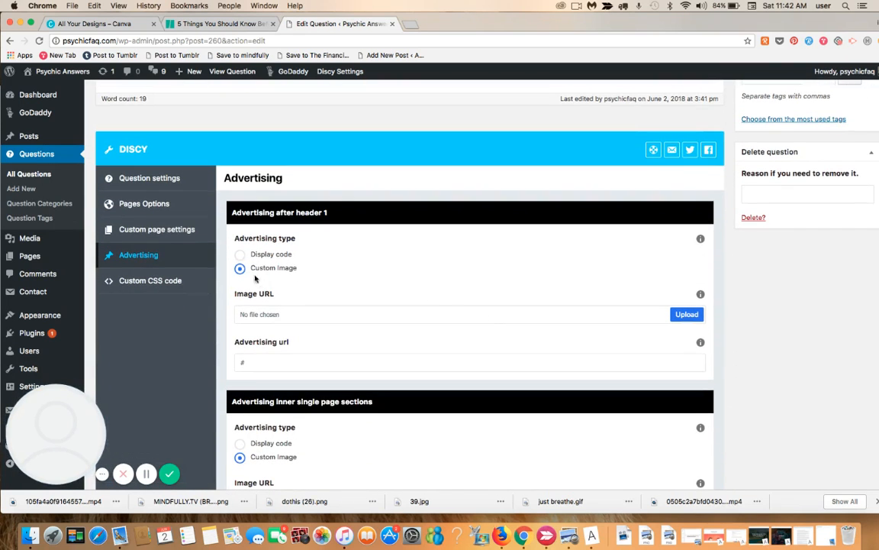
{"action": "left_click", "coordinate": [240, 256]}
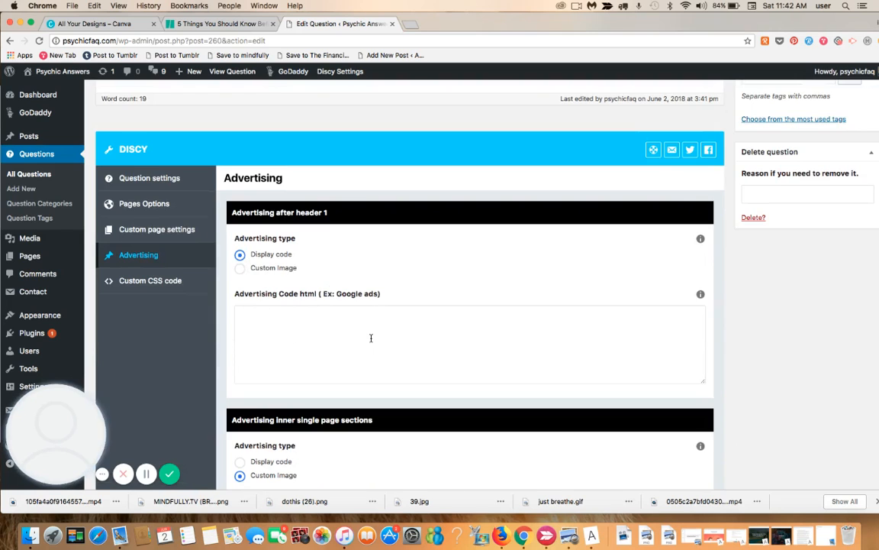
- Enter the ad code "here is a really good book on Amazon about near death experiences. Click HERE to download the first chapter free!~"
{"action": "left_click", "coordinate": [371, 337]}
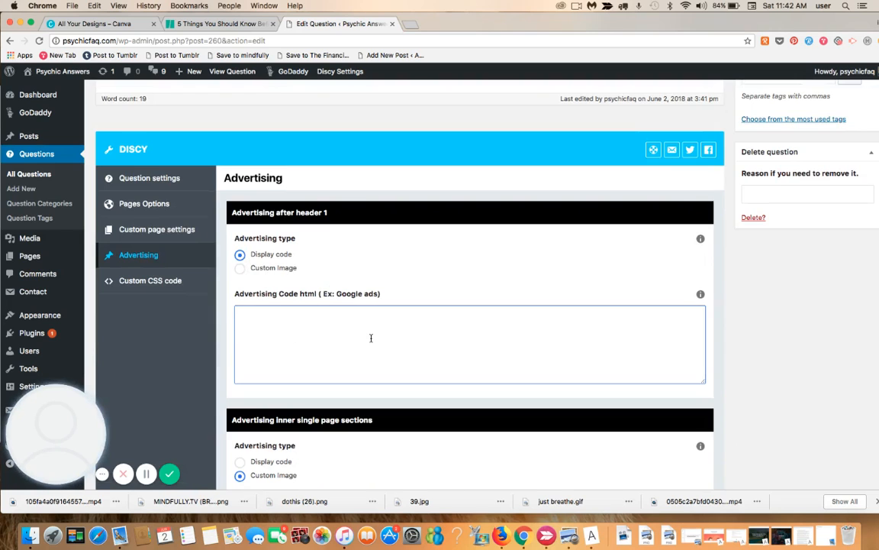
{"action": "type", "text": "here is a really go"}
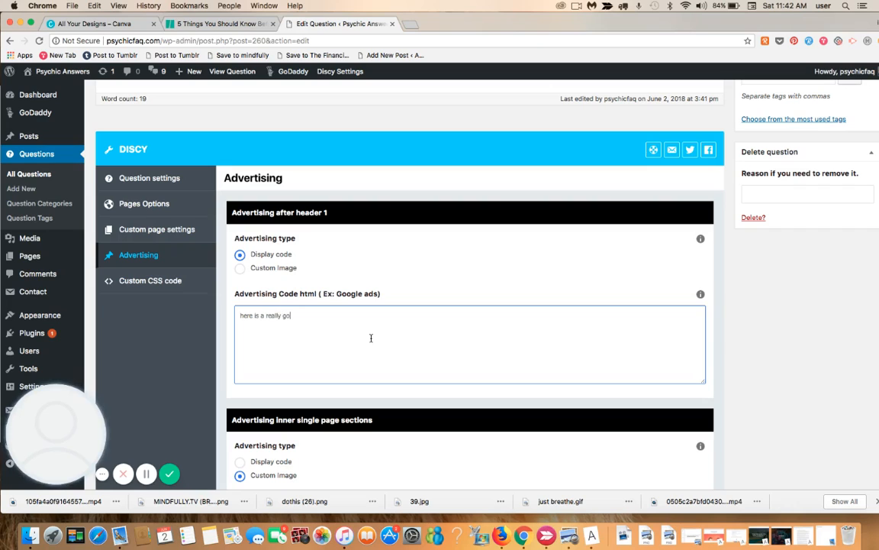
{"action": "type", "text": "od book on Amazon about near death experi"}
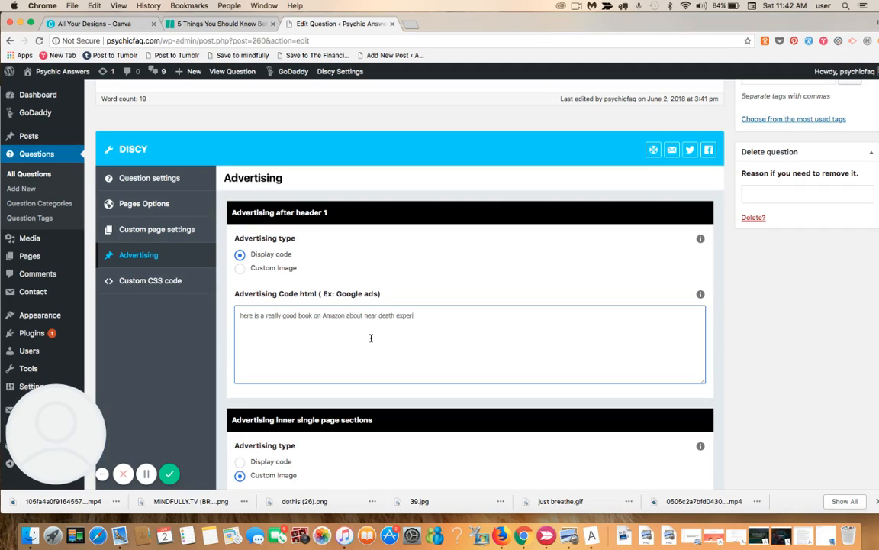
{"action": "type", "text": "ences.  Click HERE for"}
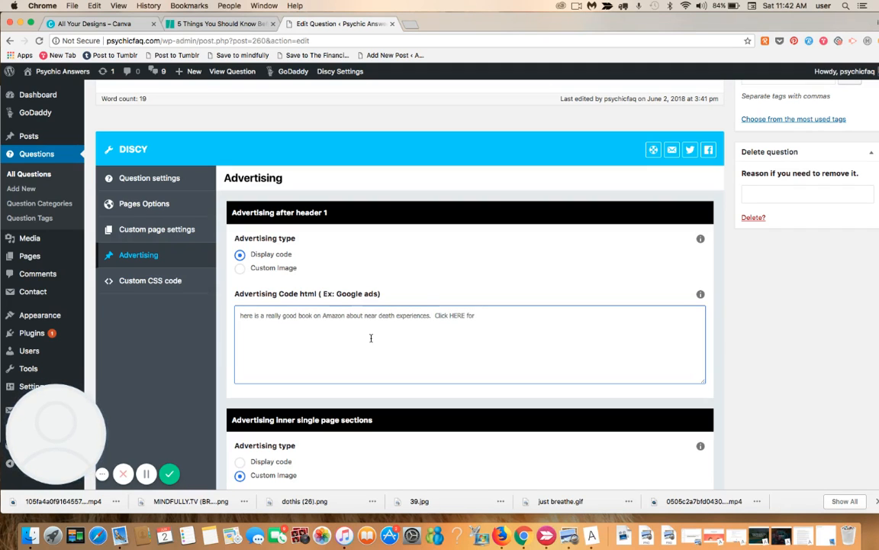
{"action": "key", "text": "BackSpace"}
{"action": "key", "text": "BackSpace"}
{"action": "key", "text": "BackSpace"}
{"action": "key", "text": "BackSpace"}
{"action": "type", "text": "to downloa"}
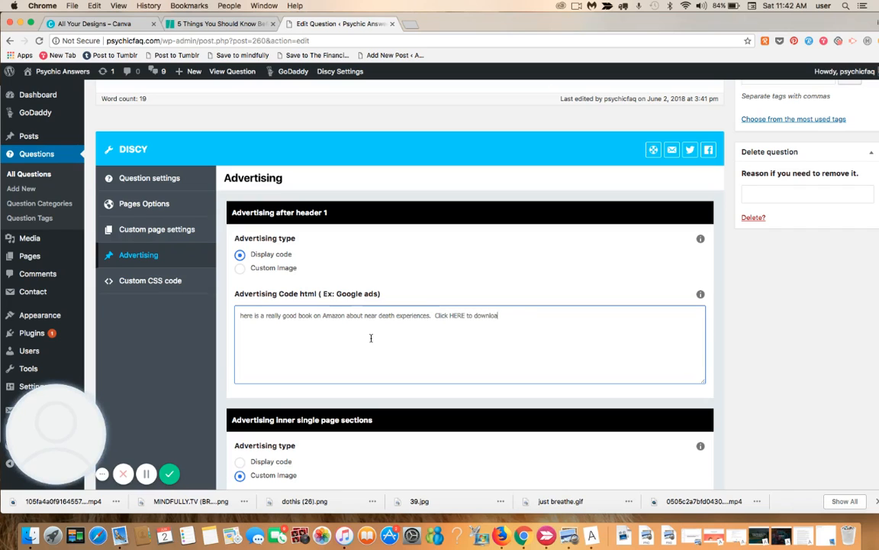
{"action": "type", "text": "d the first chap"}
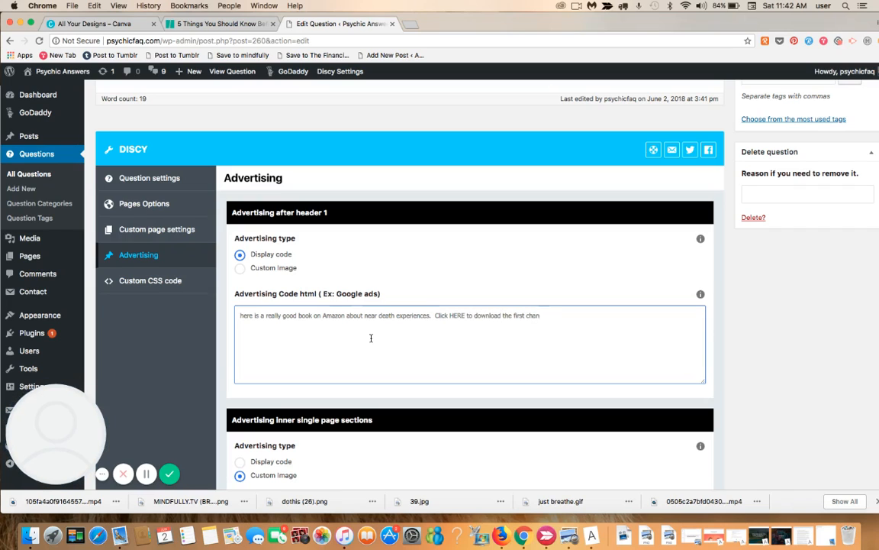
{"action": "type", "text": "ter free!~"}
{"action": "left_click", "coordinate": [436, 314]}
{"action": "type", "text": "<a hr"}
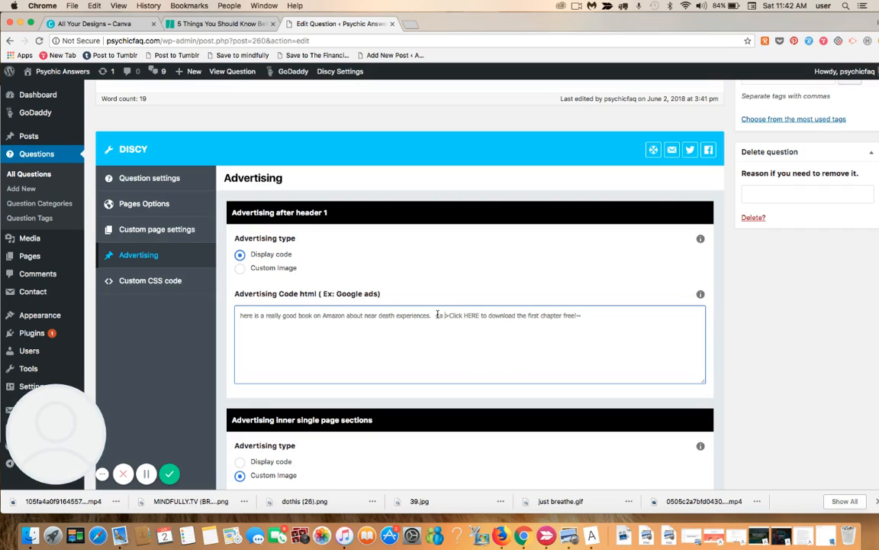
{"action": "type", "text": "ef=\"htt"}
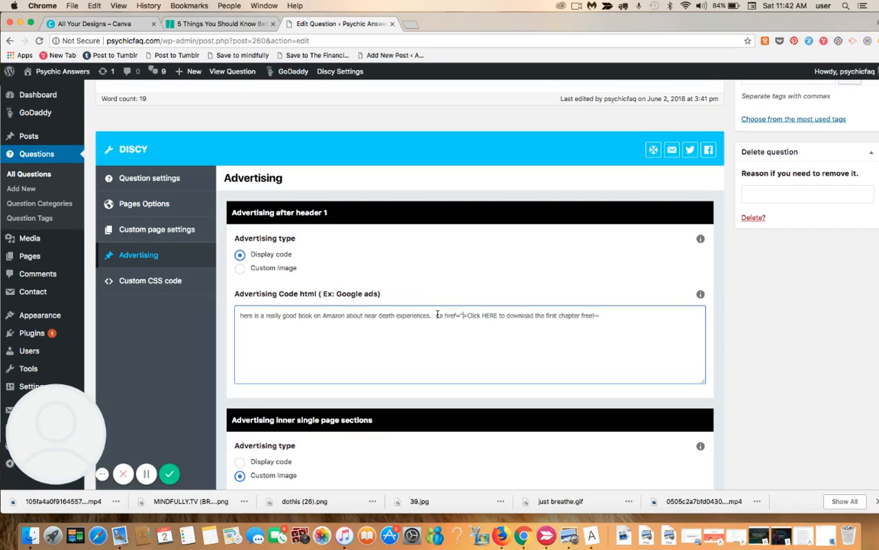
{"action": "type", "text": "p://amazon.c"}
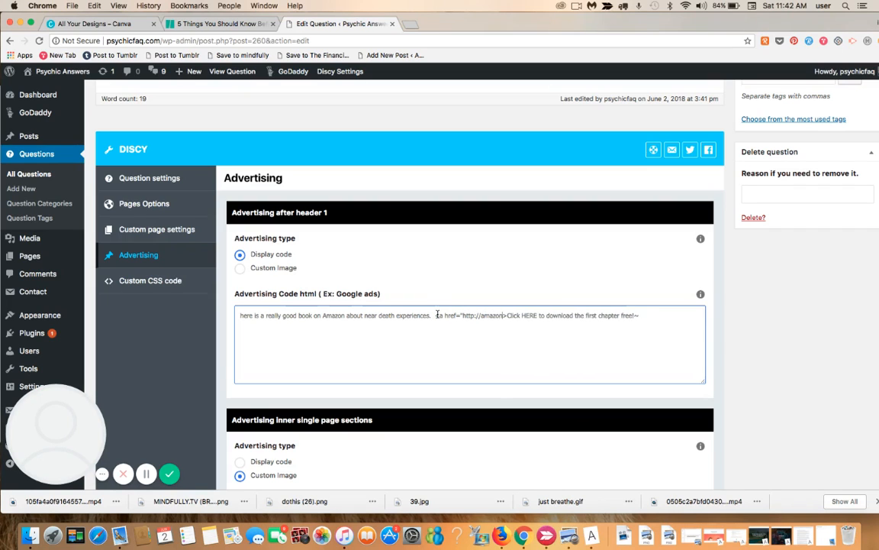
{"action": "type", "text": "om\">"}
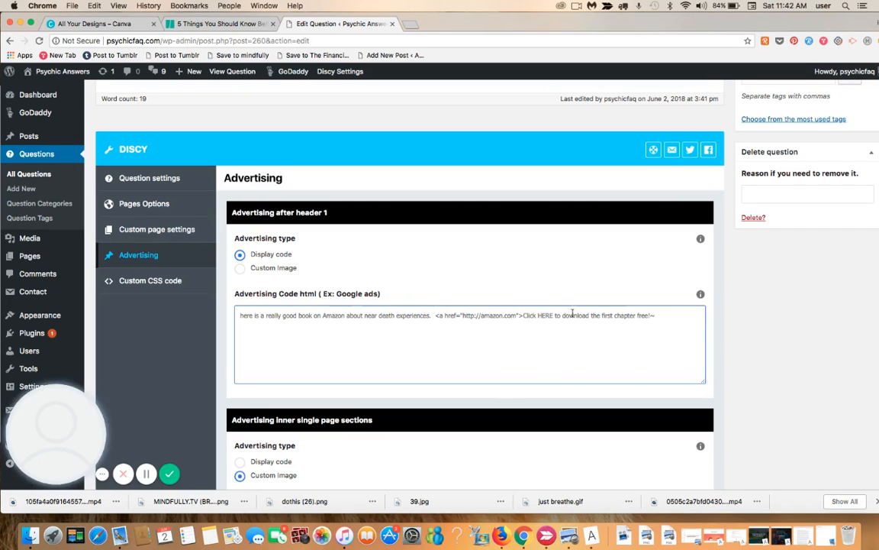
{"action": "left_click", "coordinate": [554, 316]}
{"action": "type", "text": "</a>"}
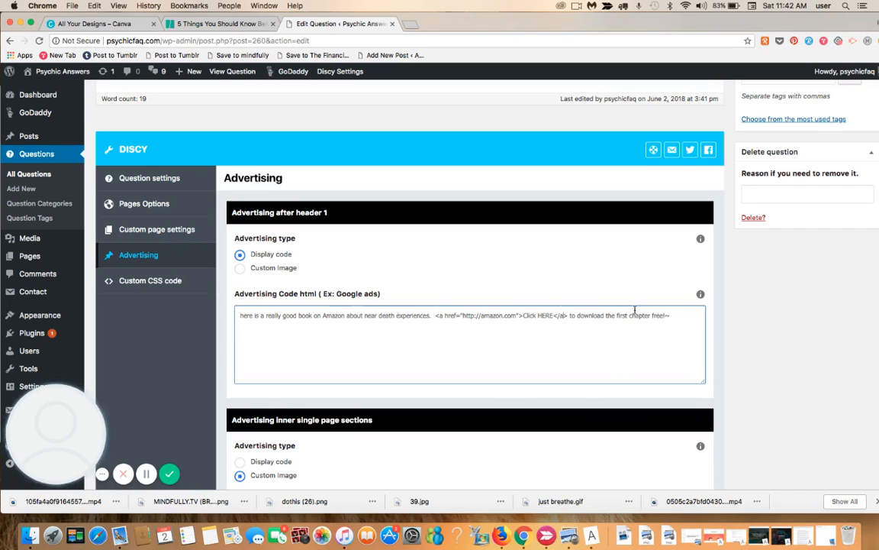
- Update the near death experience question and view its public page
{"action": "left_click", "coordinate": [753, 314]}
{"action": "scroll", "coordinate": [753, 315], "scroll_direction": "up", "scroll_amount": 5}
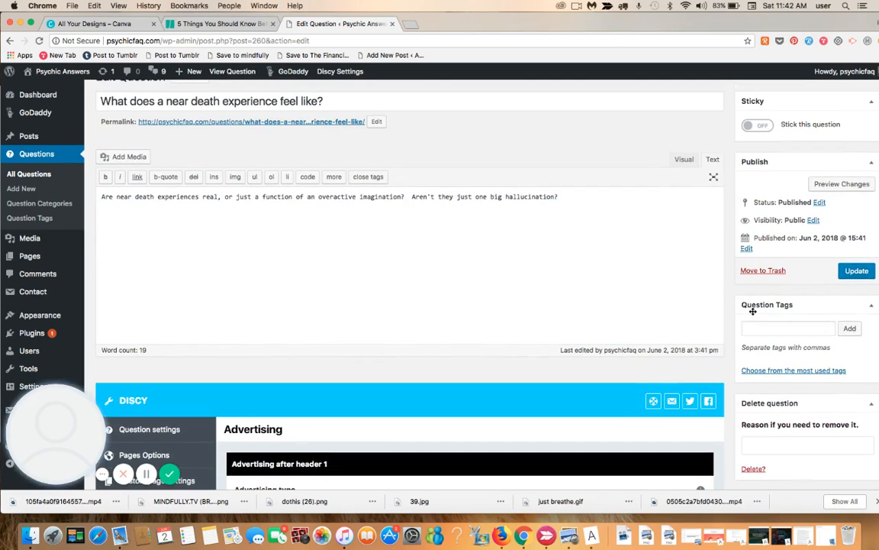
{"action": "left_click", "coordinate": [869, 273]}
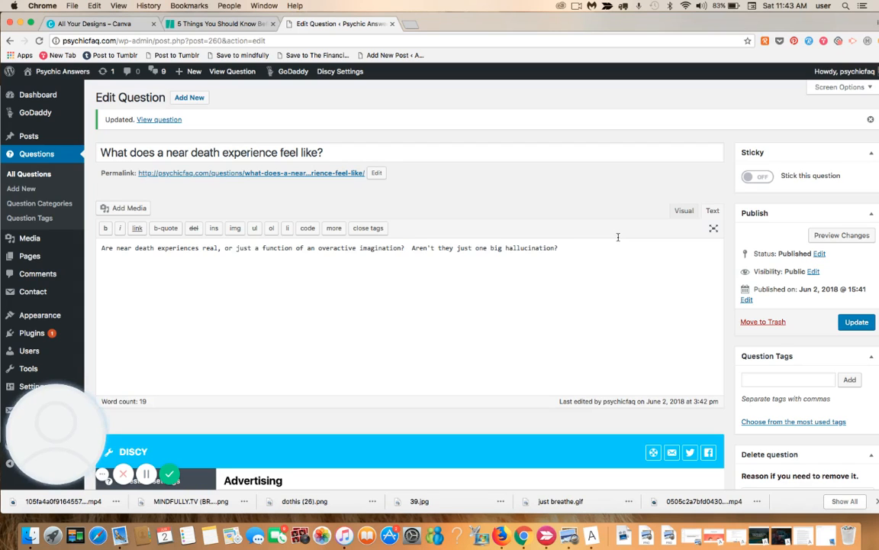
{"action": "left_click", "coordinate": [225, 74]}
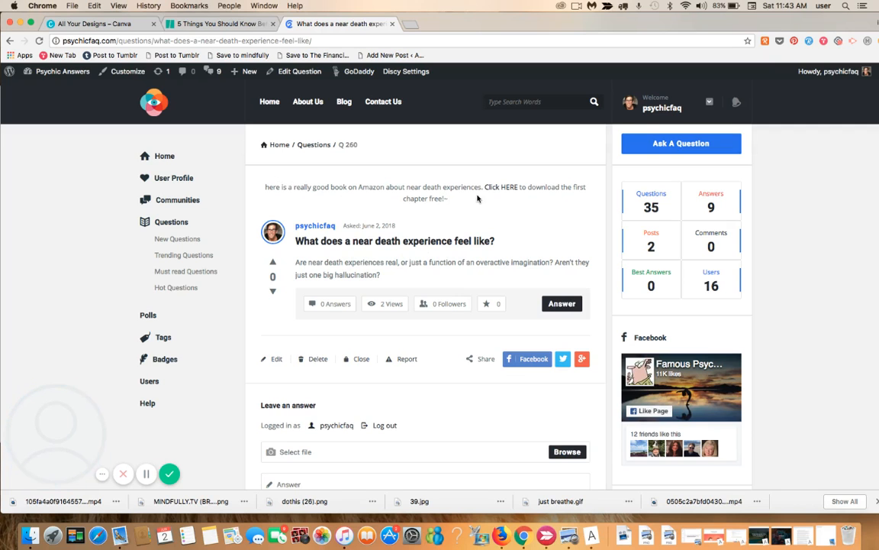
- Test the "Click HERE" link in the question's header ad, dismiss Amazon's donation reminder and return to the question page
{"action": "left_click", "coordinate": [516, 193]}
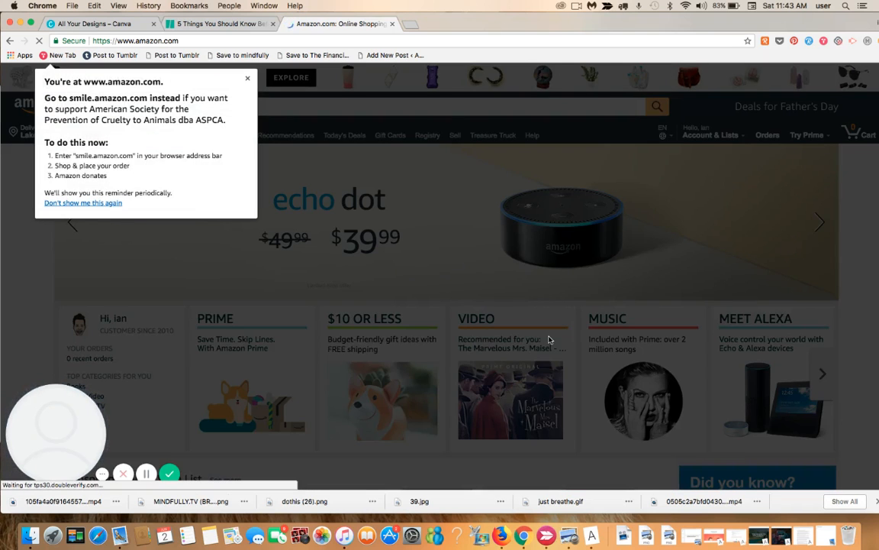
{"action": "left_click", "coordinate": [246, 79]}
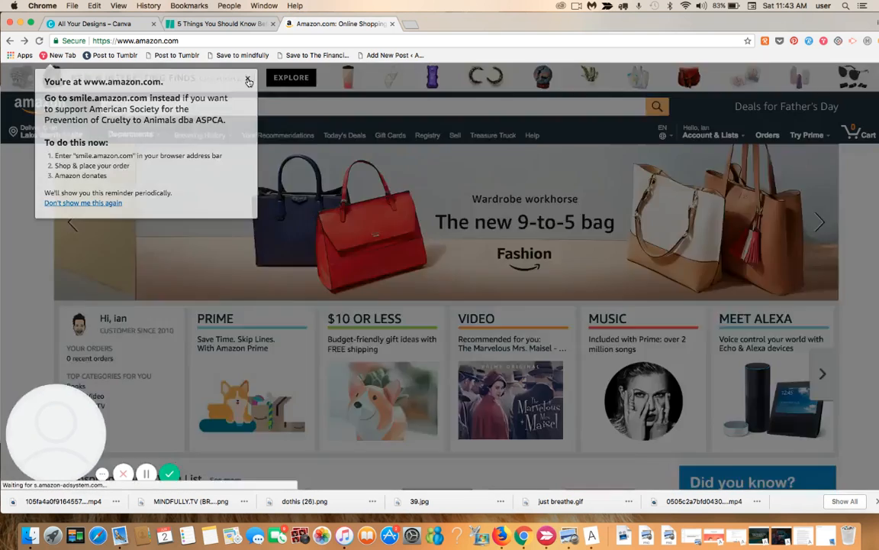
{"action": "left_click", "coordinate": [9, 41]}
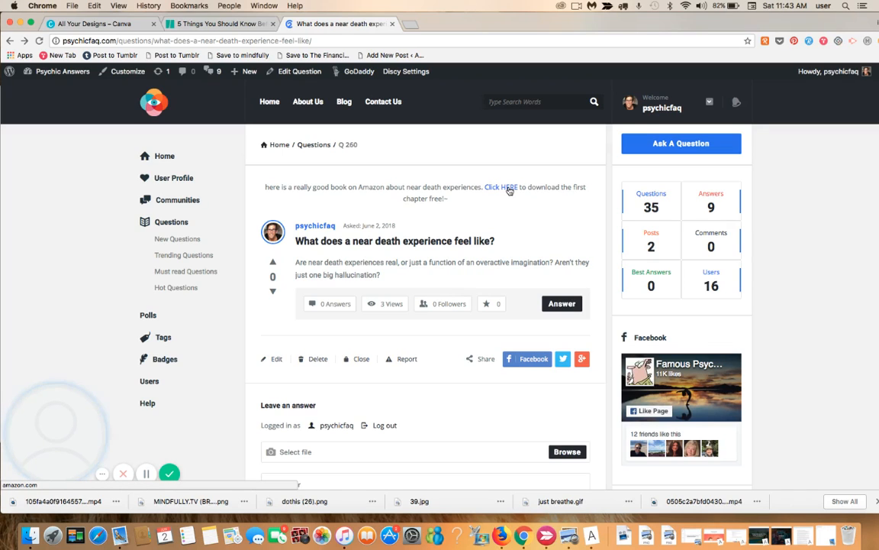
- View the site's home page with its default banner, and reopen the near death experience question from the recent questions to compare its ad
{"action": "left_click", "coordinate": [161, 106]}
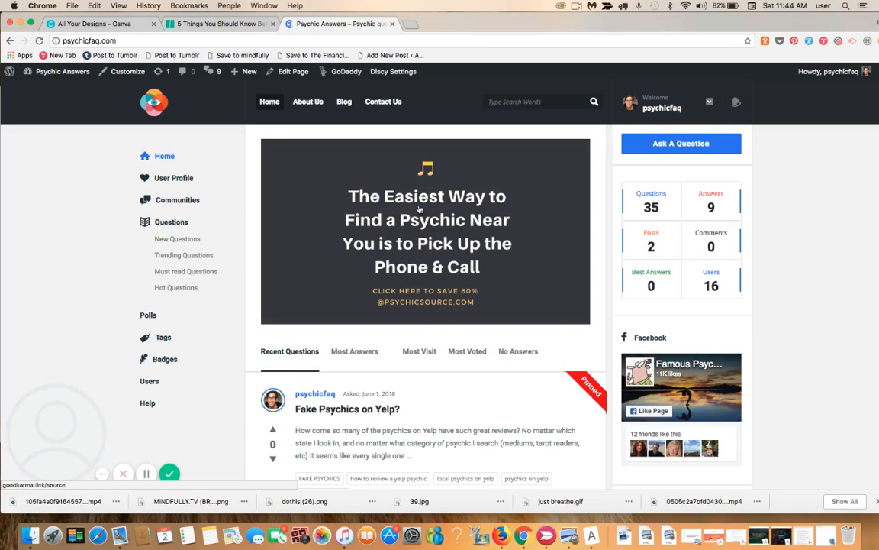
{"action": "scroll", "coordinate": [431, 239], "scroll_direction": "down", "scroll_amount": 5}
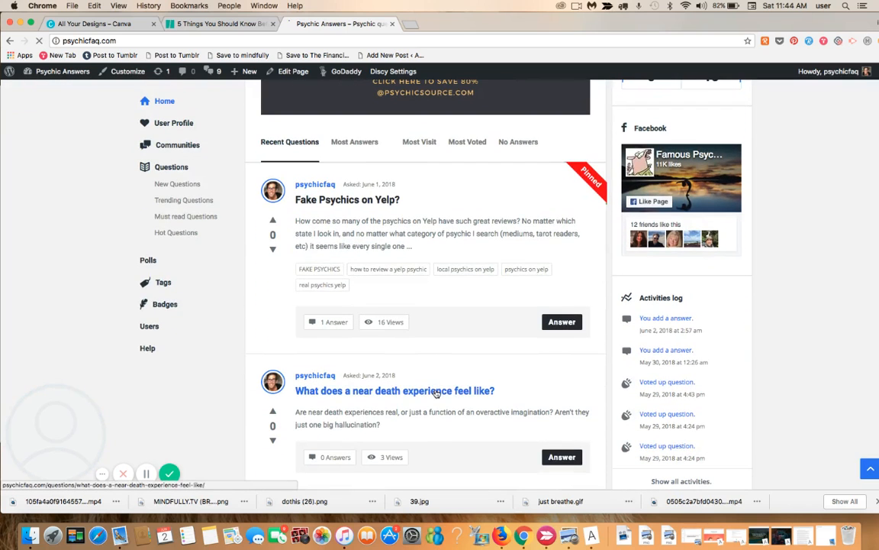
{"action": "left_click", "coordinate": [436, 389]}
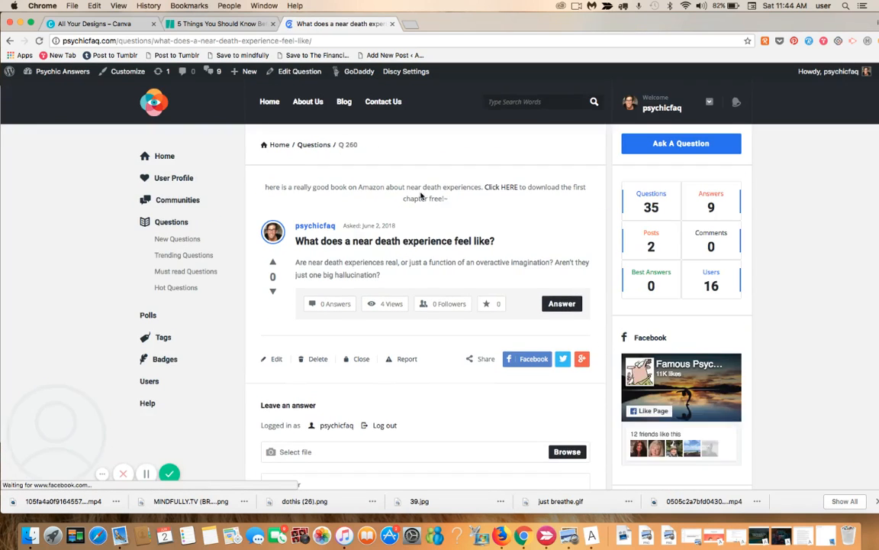